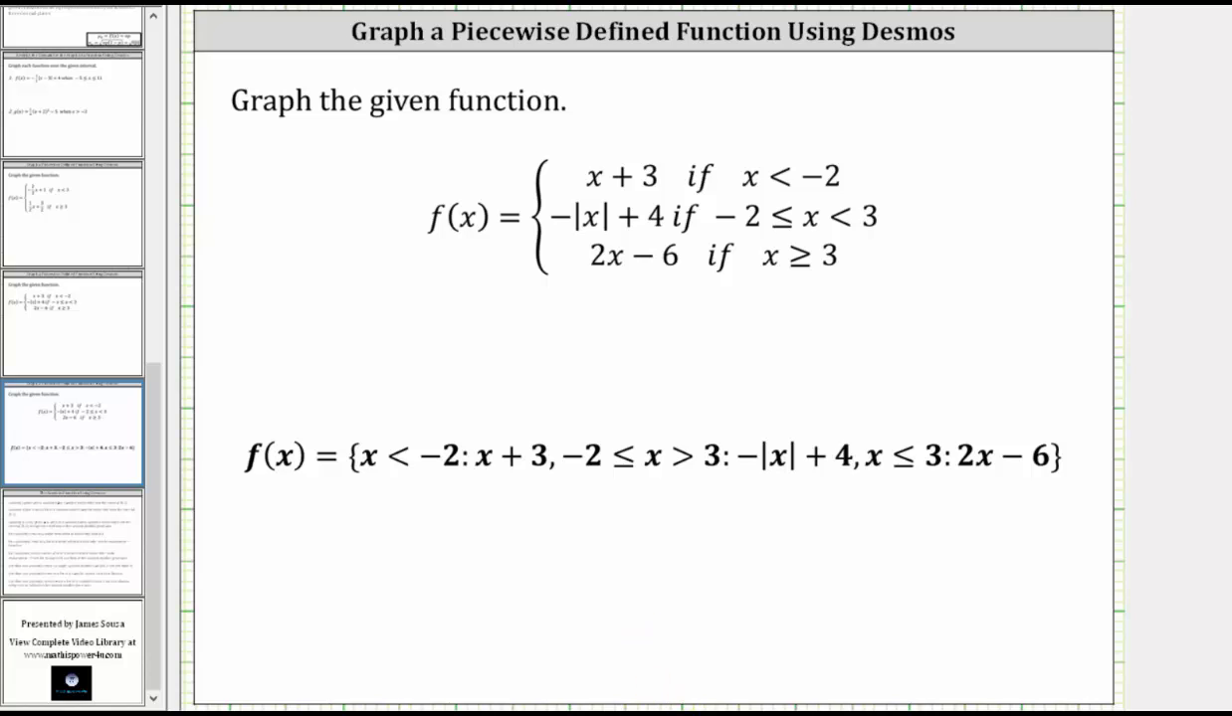
- Open the Desmos Graphing Calculator and begin the expression f(x) = { } with empty piecewise braces
left_click(723, 700)
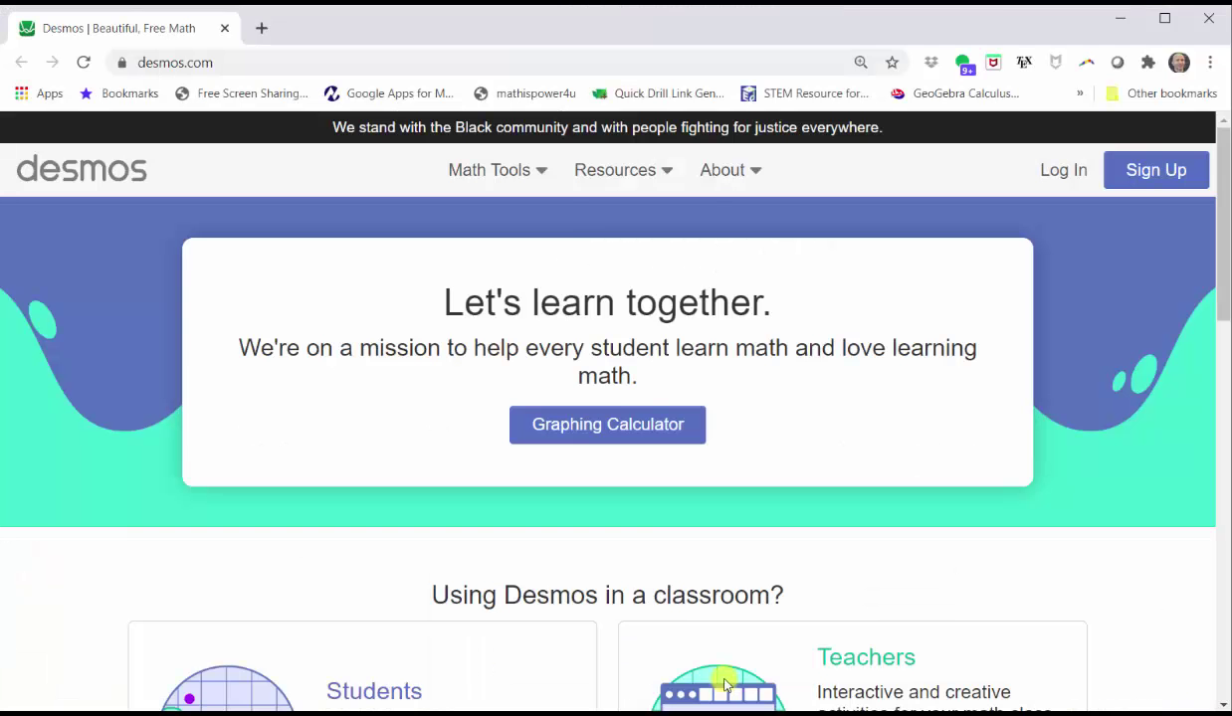
left_click(610, 426)
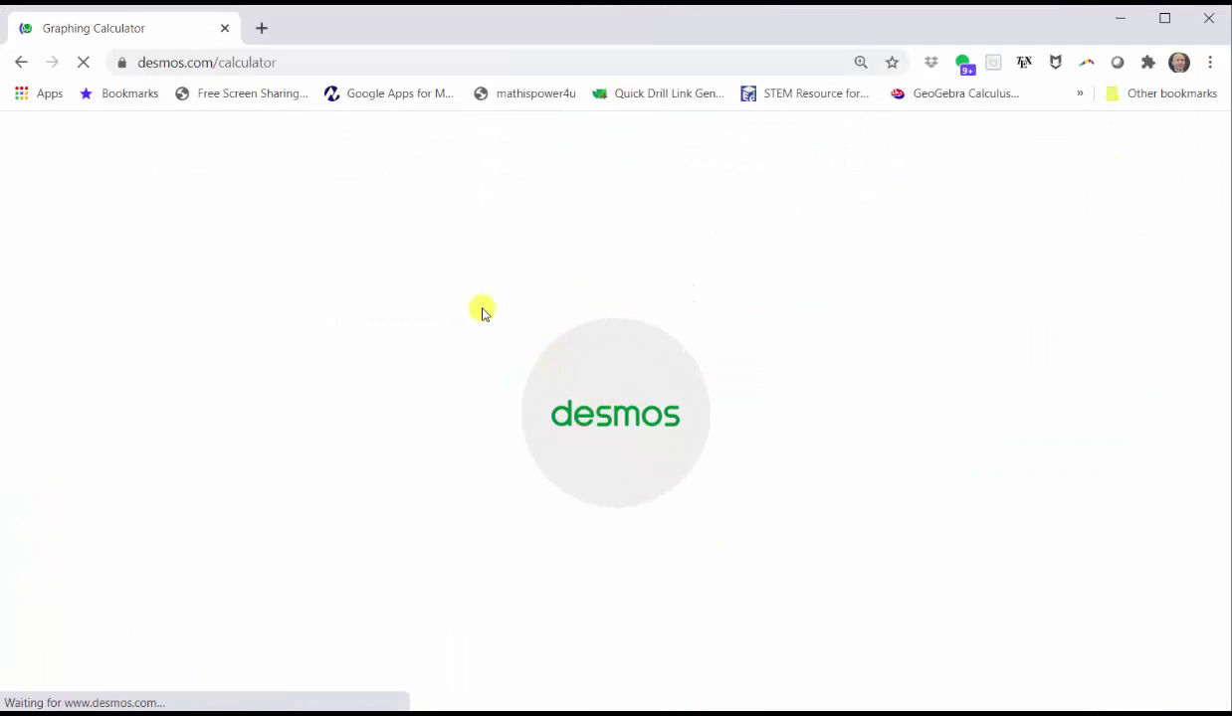
type("f")
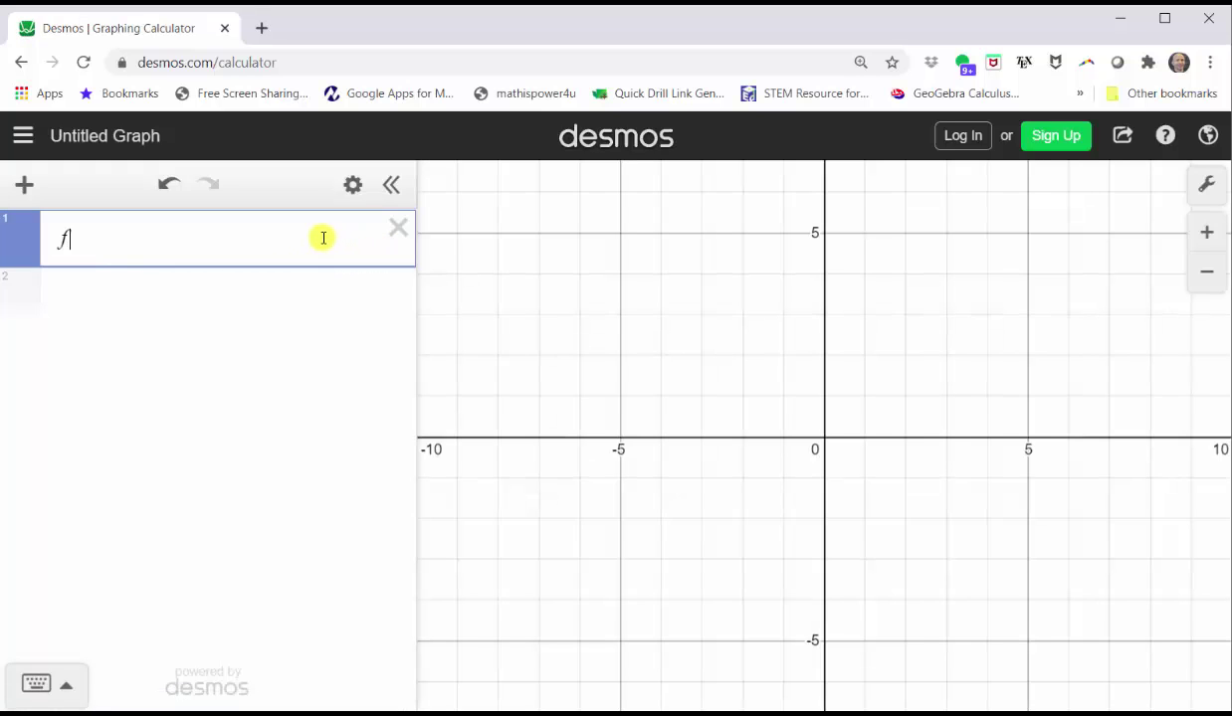
type("(x)=")
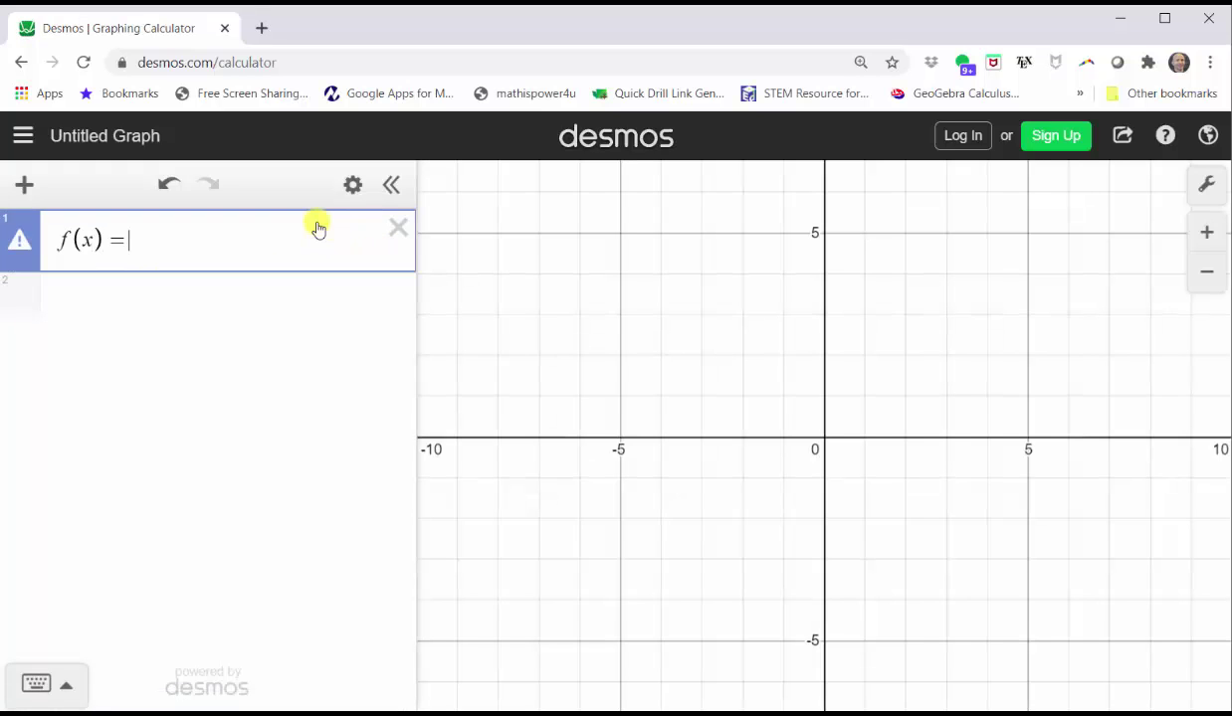
left_click(37, 683)
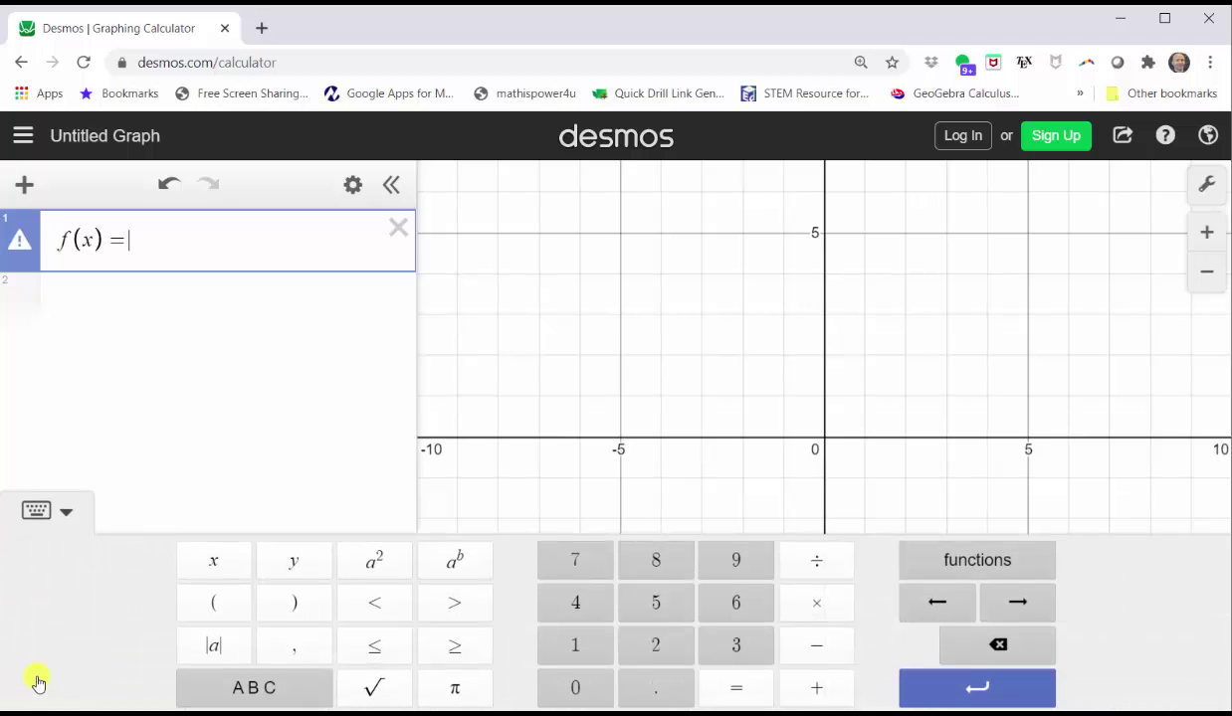
left_click(206, 686)
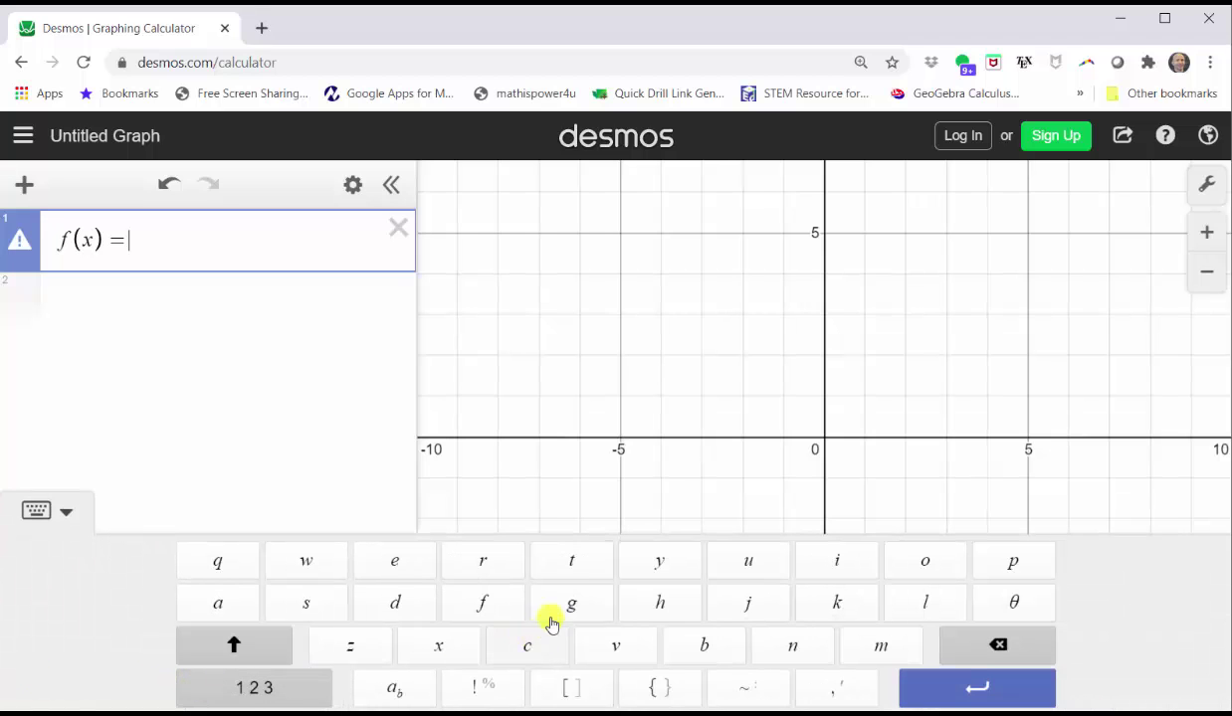
left_click(659, 688)
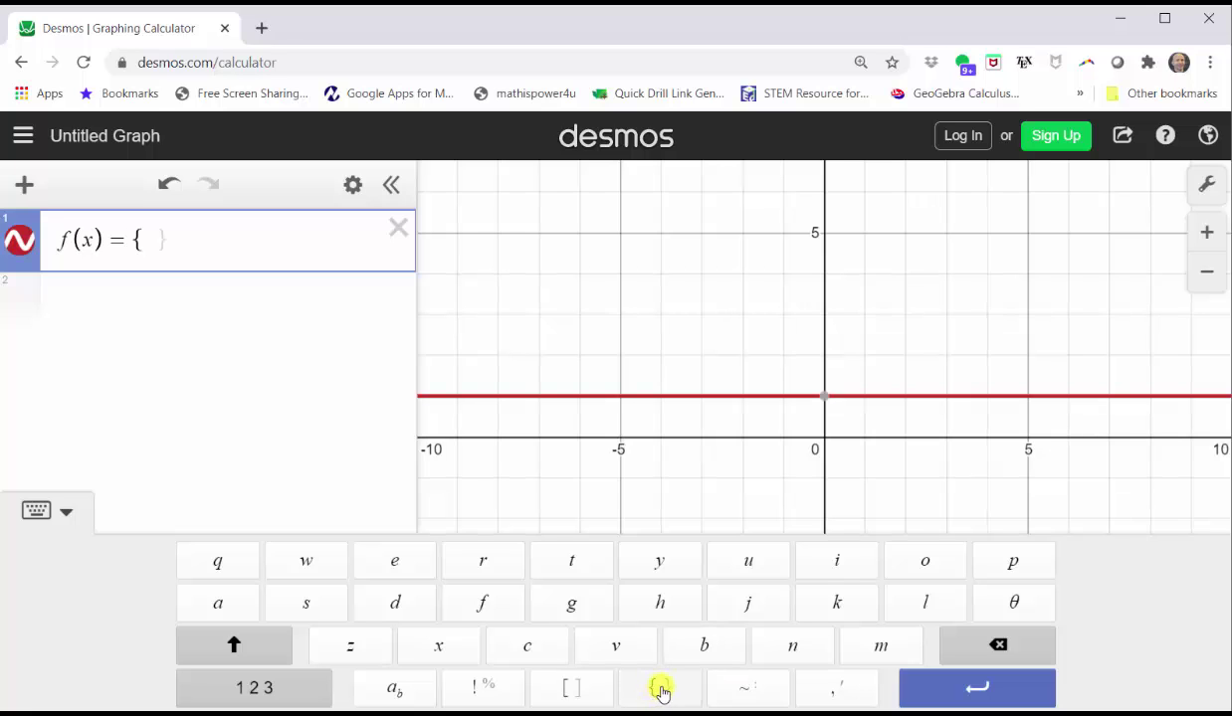
- Enter the first piece's condition x < −2 inside the braces
left_click(294, 690)
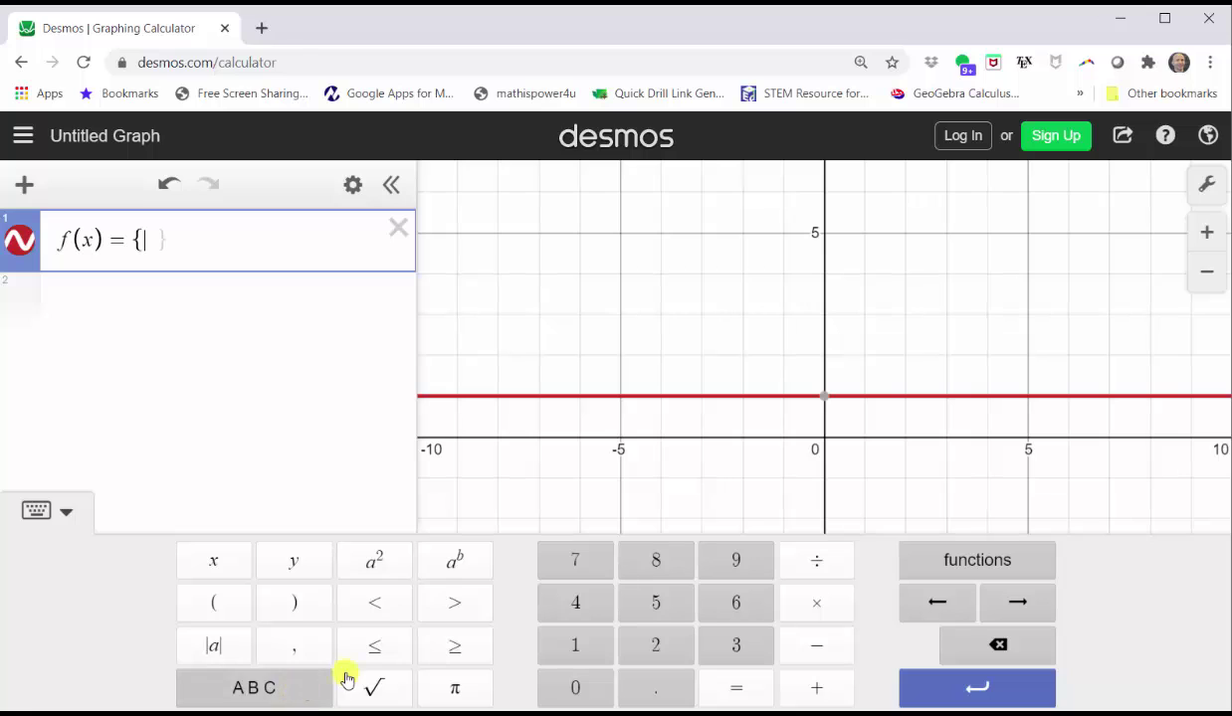
left_click(217, 564)
left_click(406, 611)
left_click(791, 646)
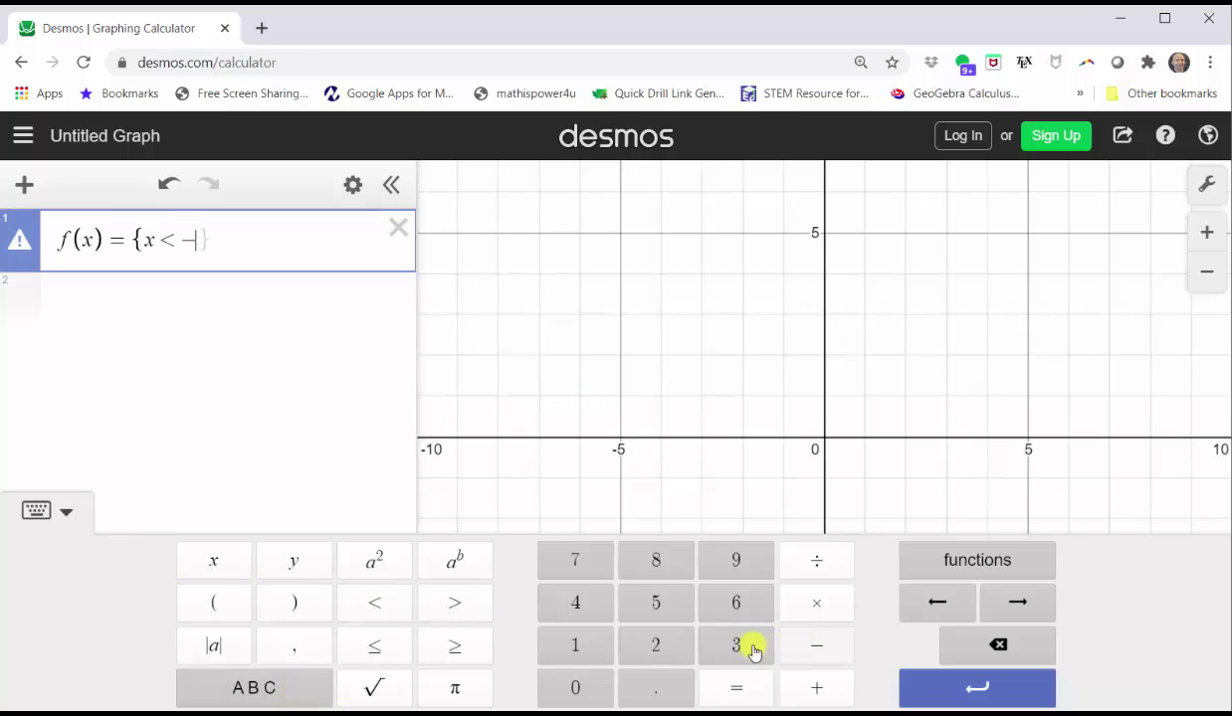
left_click(646, 646)
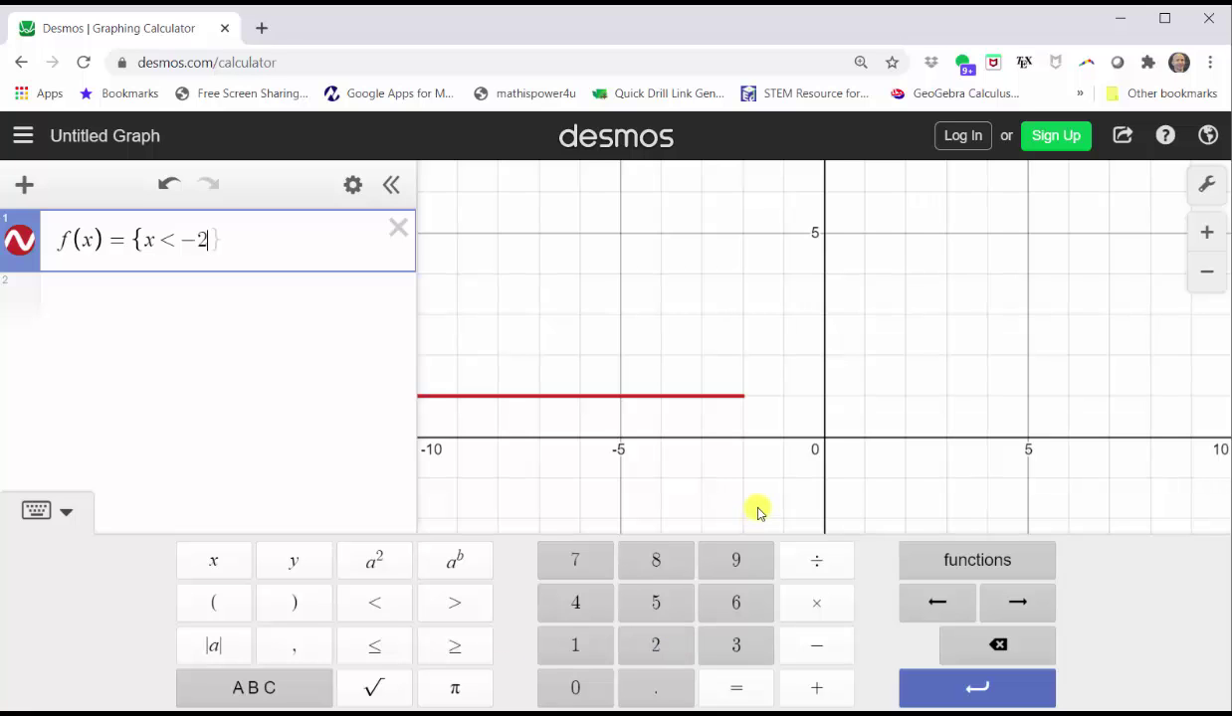
- Add the formula x + 3 after a colon, then a comma and minus sign for the next piece
left_click(275, 682)
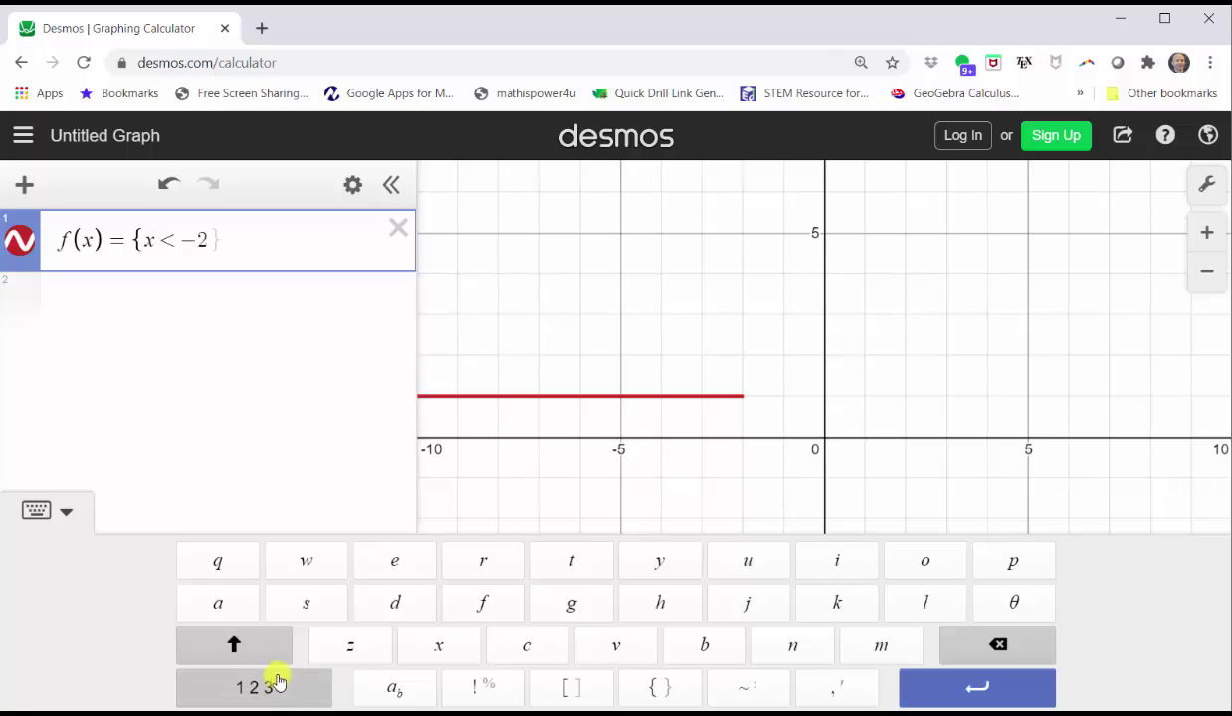
left_click(236, 644)
left_click(737, 693)
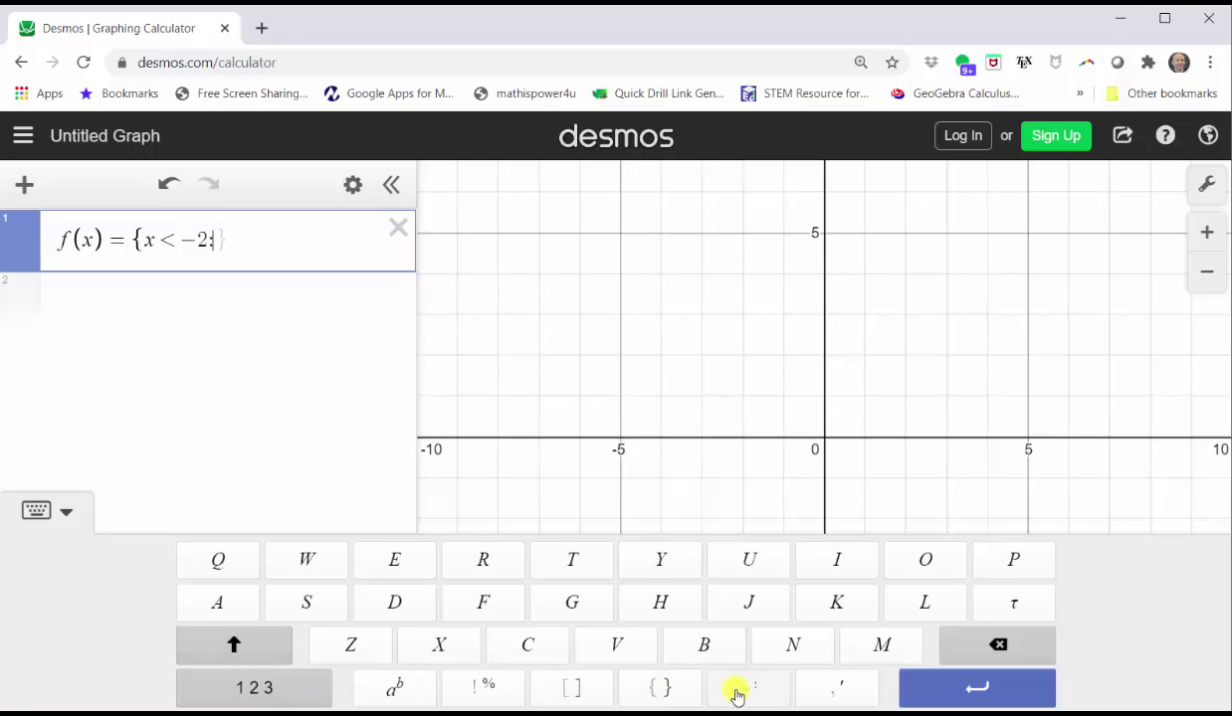
type("x + 3,")
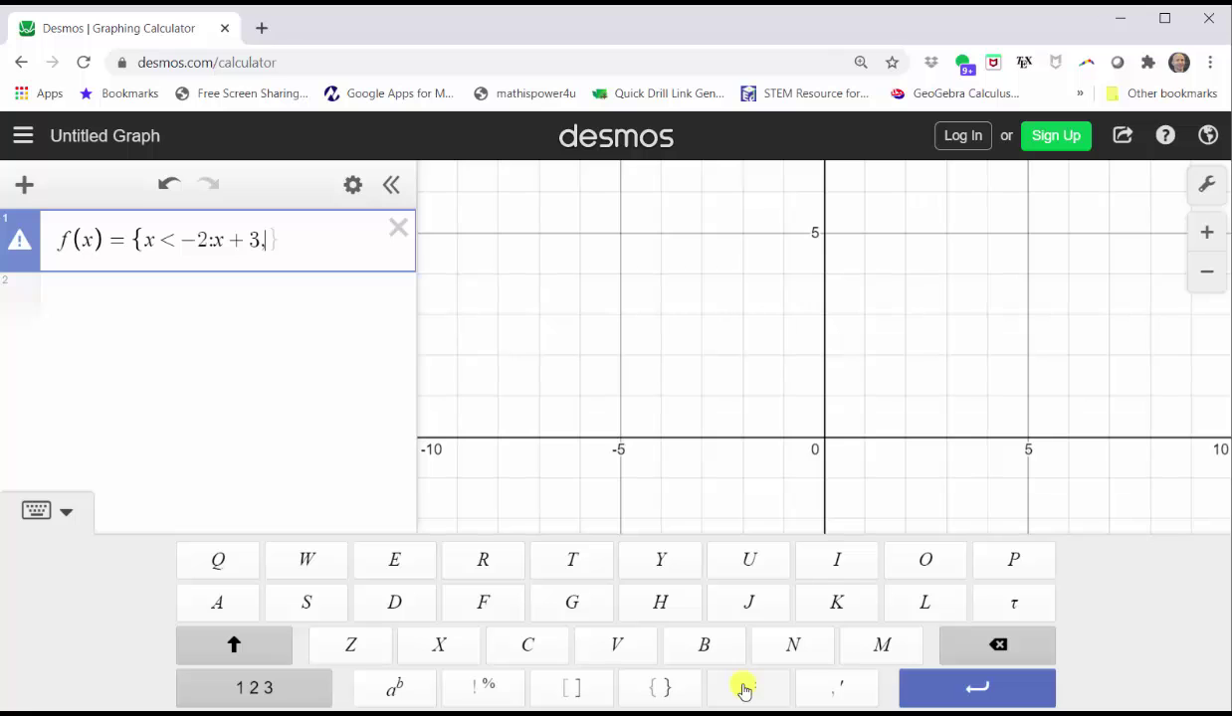
left_click(262, 687)
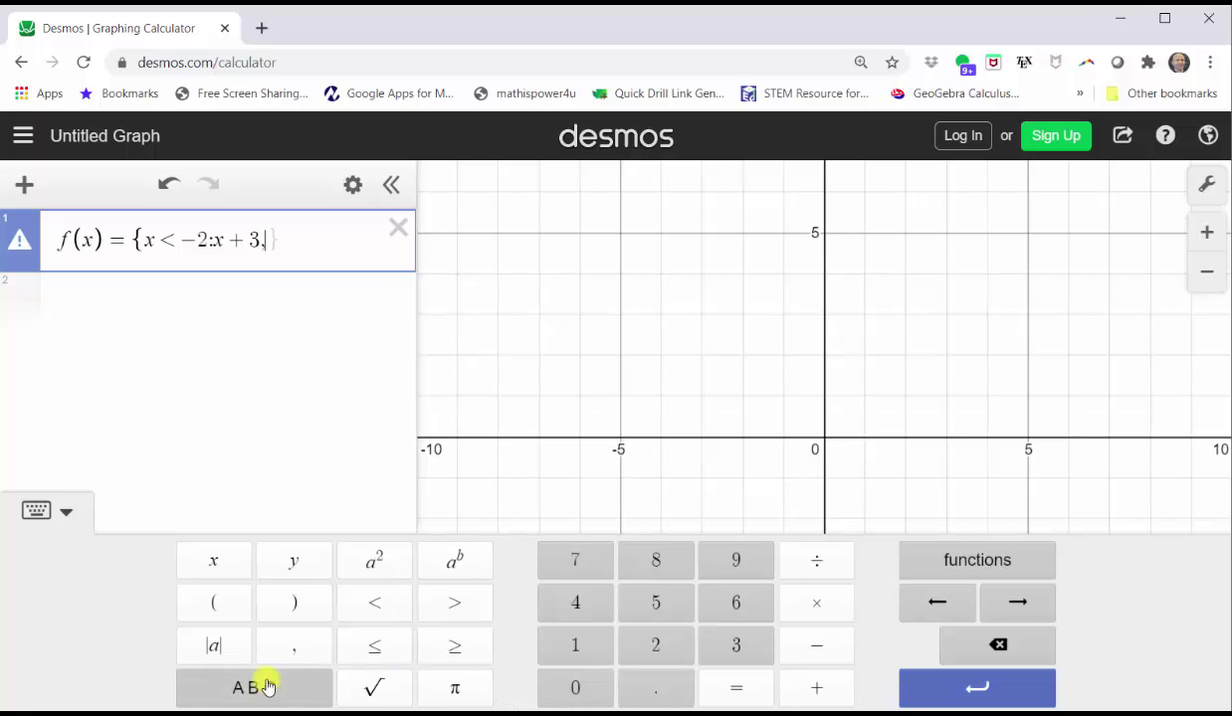
left_click(804, 647)
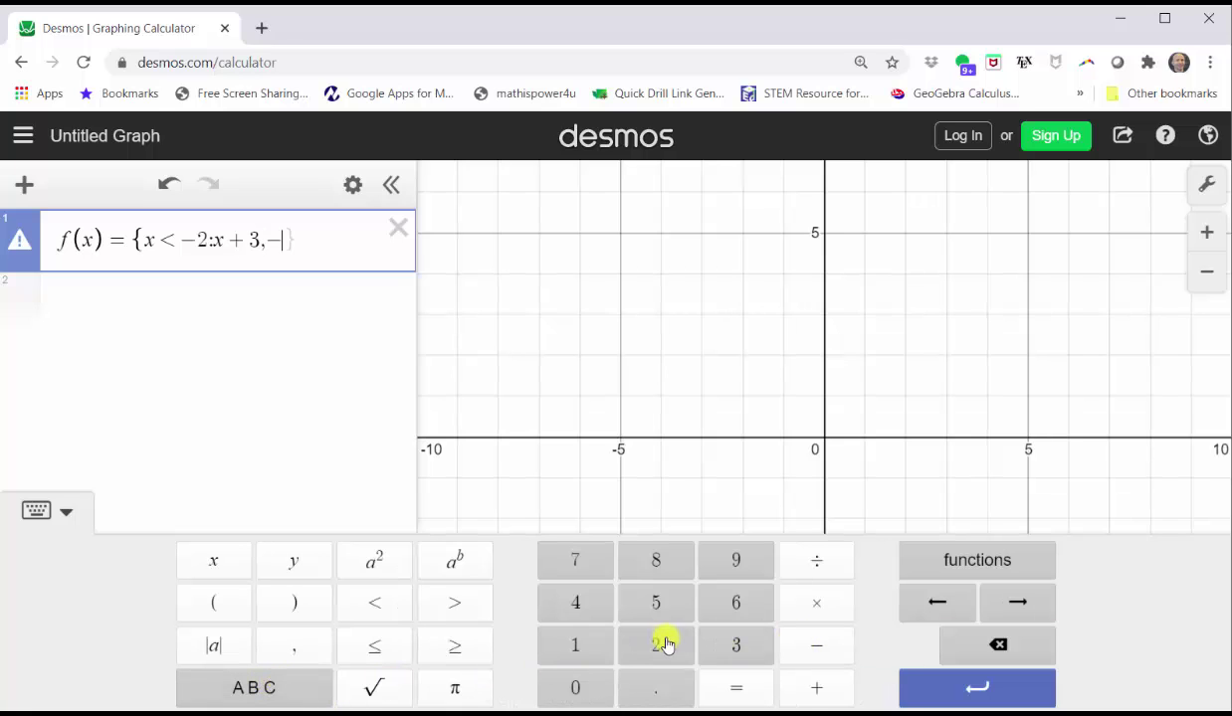
- Enter the second piece's condition −2 ≤ x < 3
left_click(658, 643)
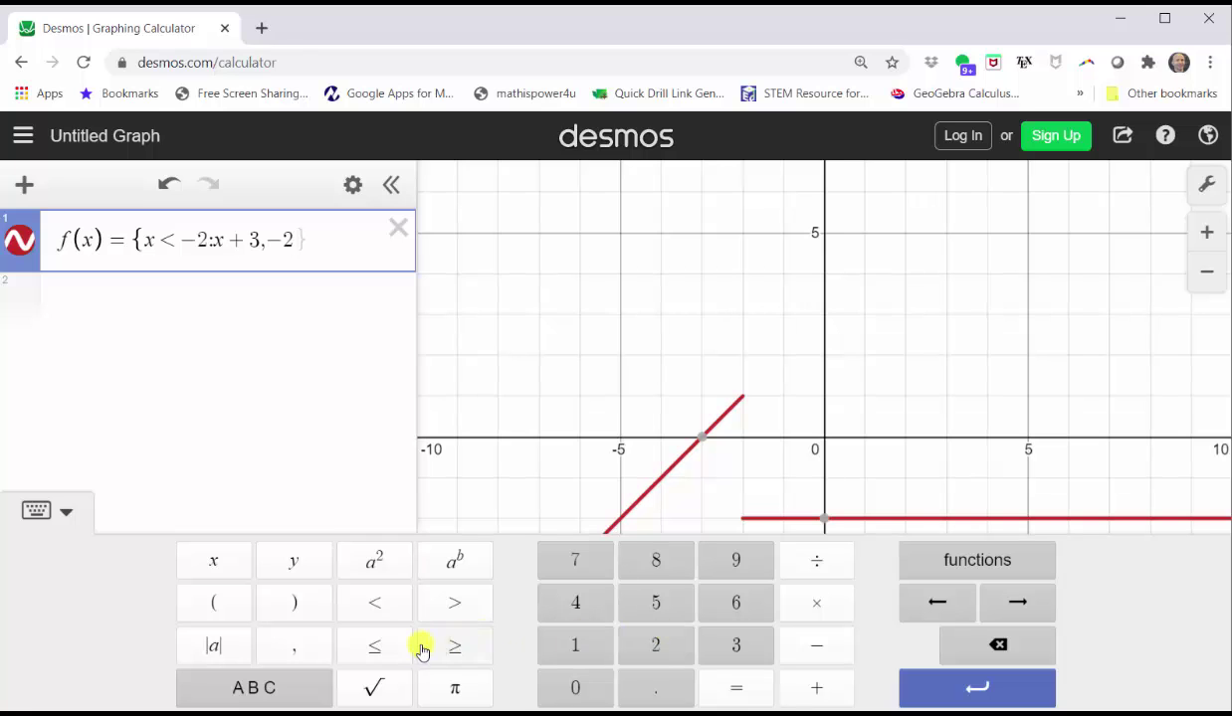
left_click(377, 645)
left_click(219, 560)
left_click(374, 602)
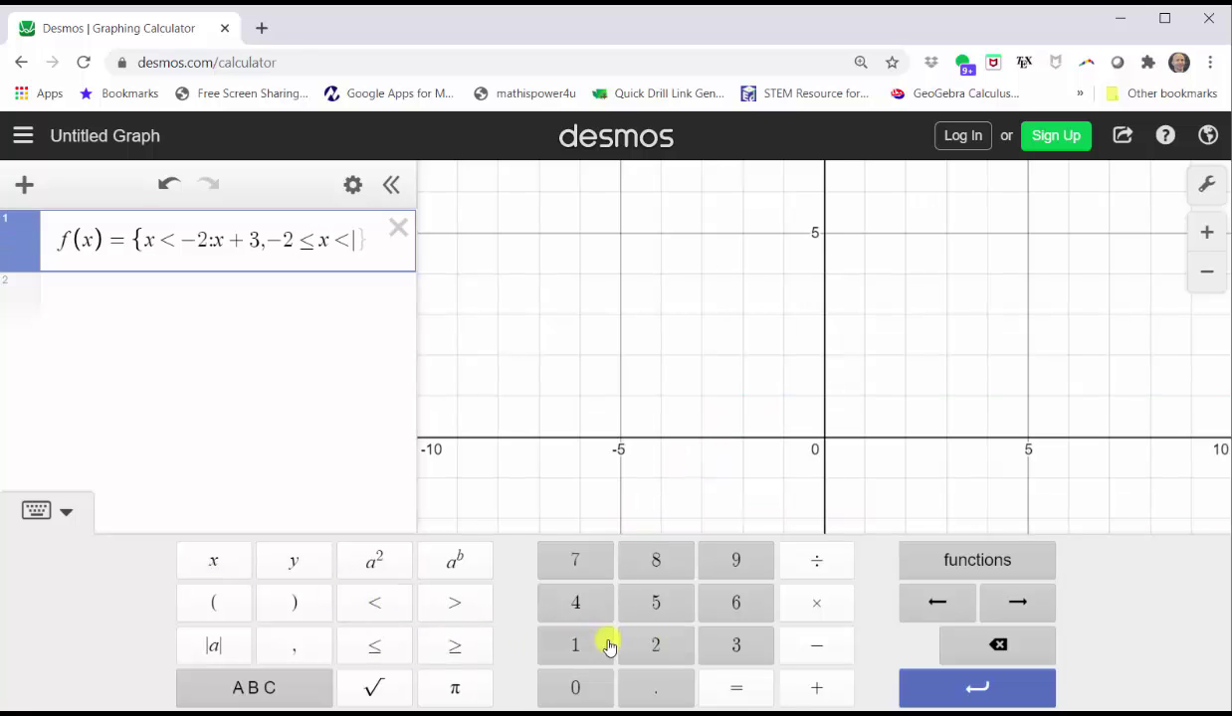
left_click(735, 647)
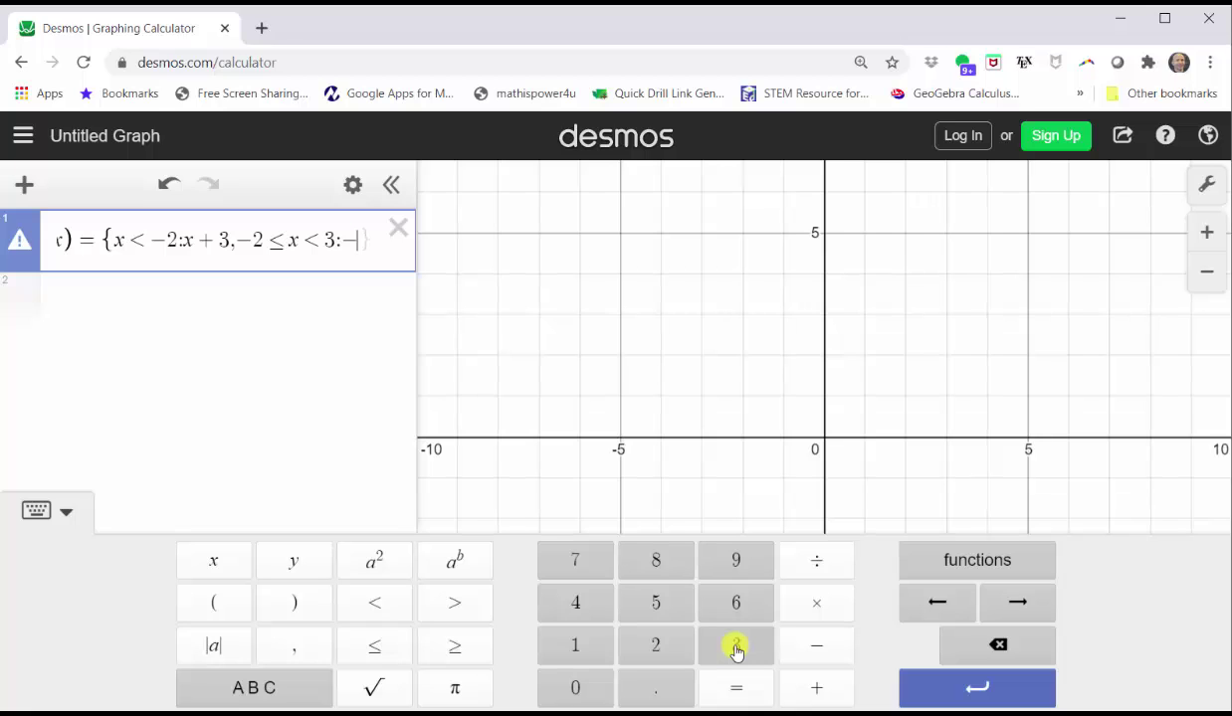
- Give the middle piece the formula −|x| + 4, followed by a comma and x
left_click(213, 646)
type("x|")
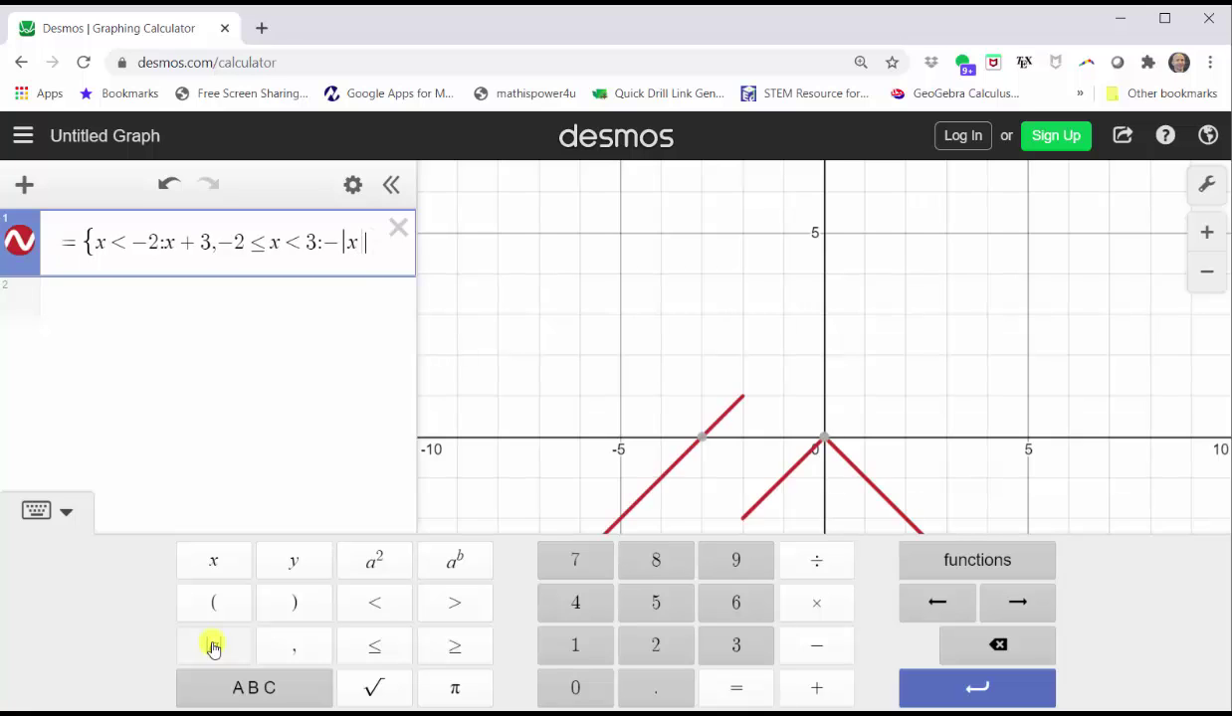
key("Right")
type("+4")
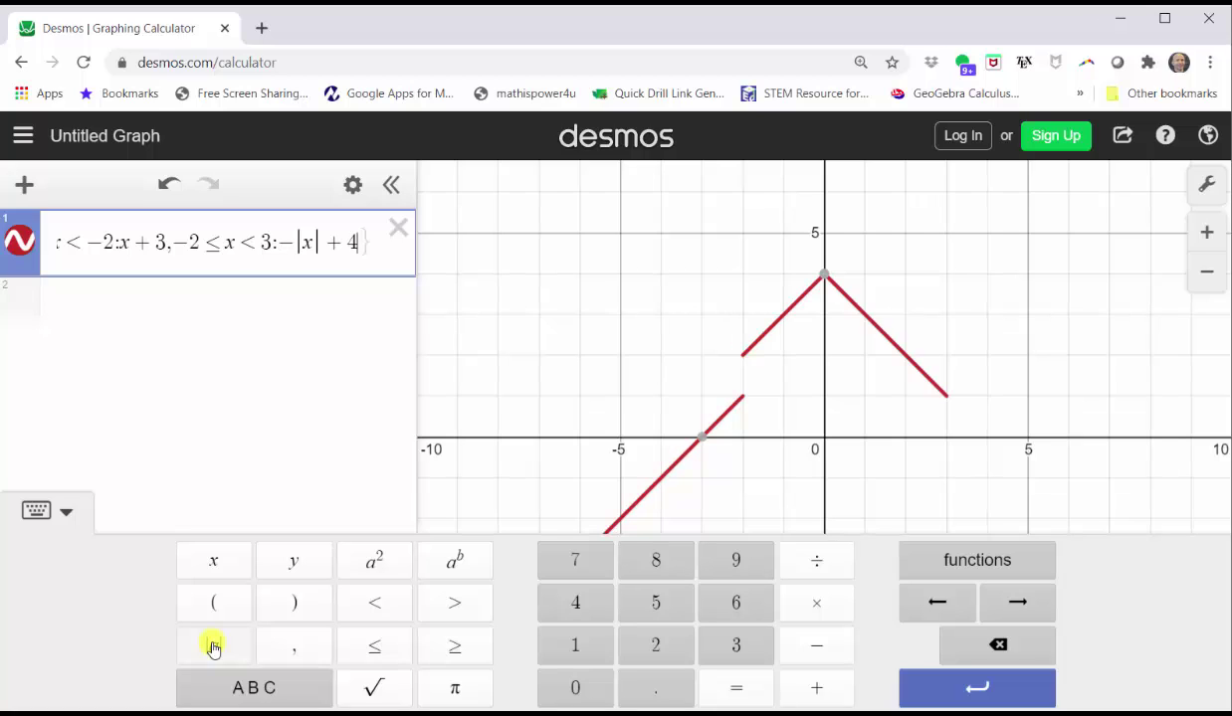
type(",")
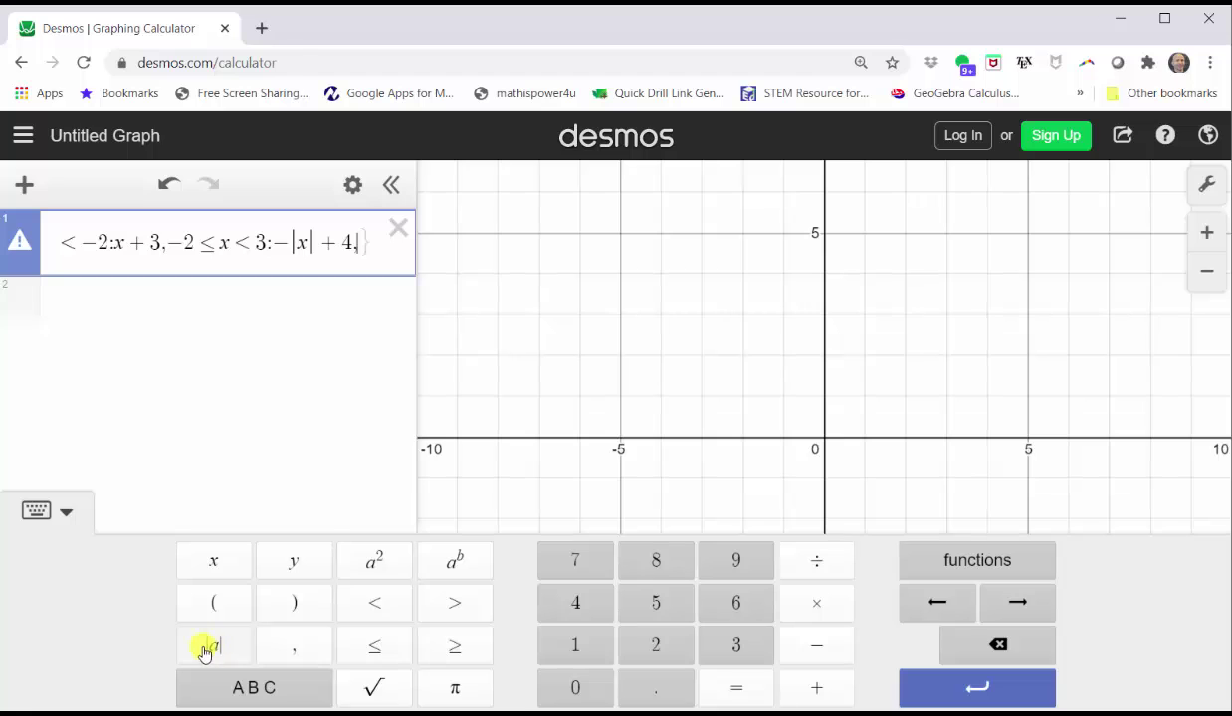
left_click(221, 565)
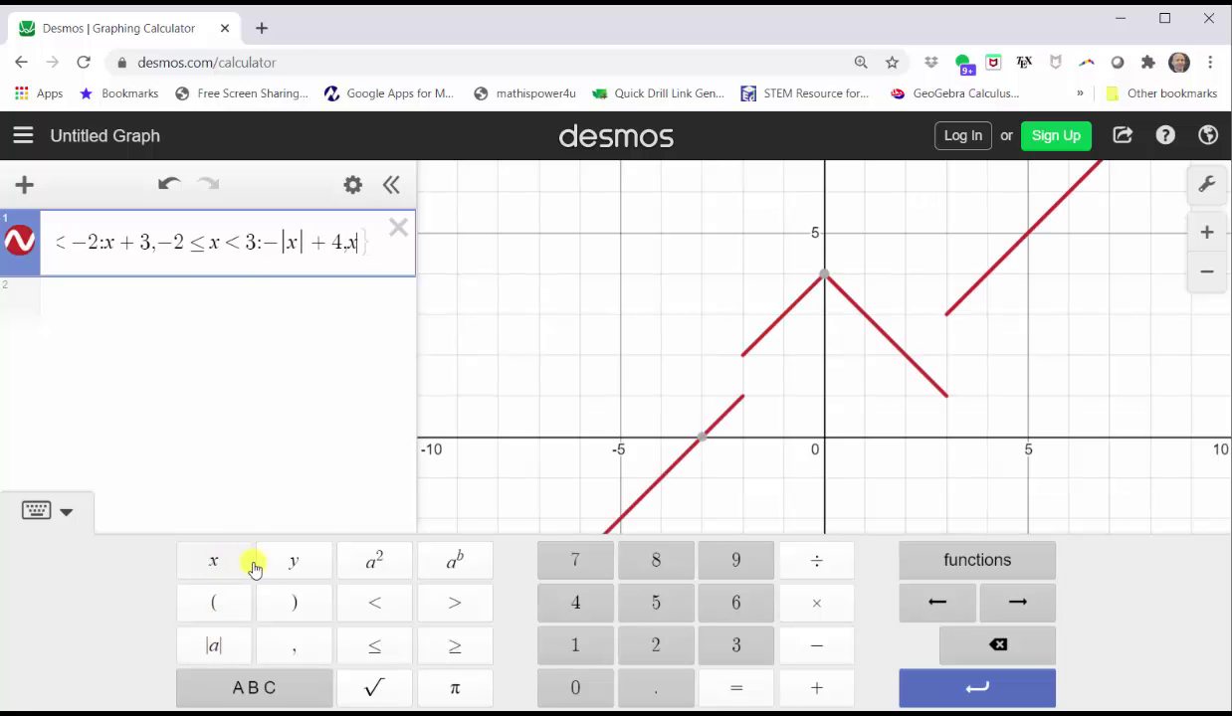
- Finish the third piece as x ≥ 3 : 2x − 6 and confirm the expression
left_click(448, 646)
left_click(733, 645)
type(":")
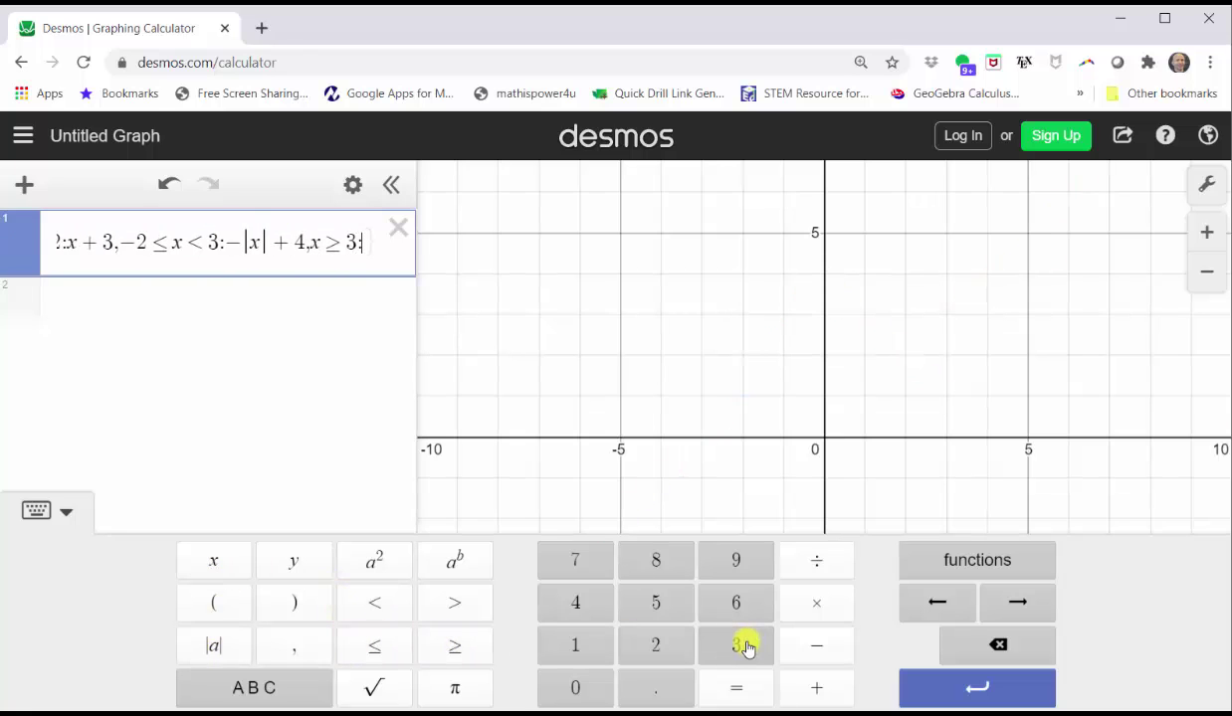
type("2x-6")
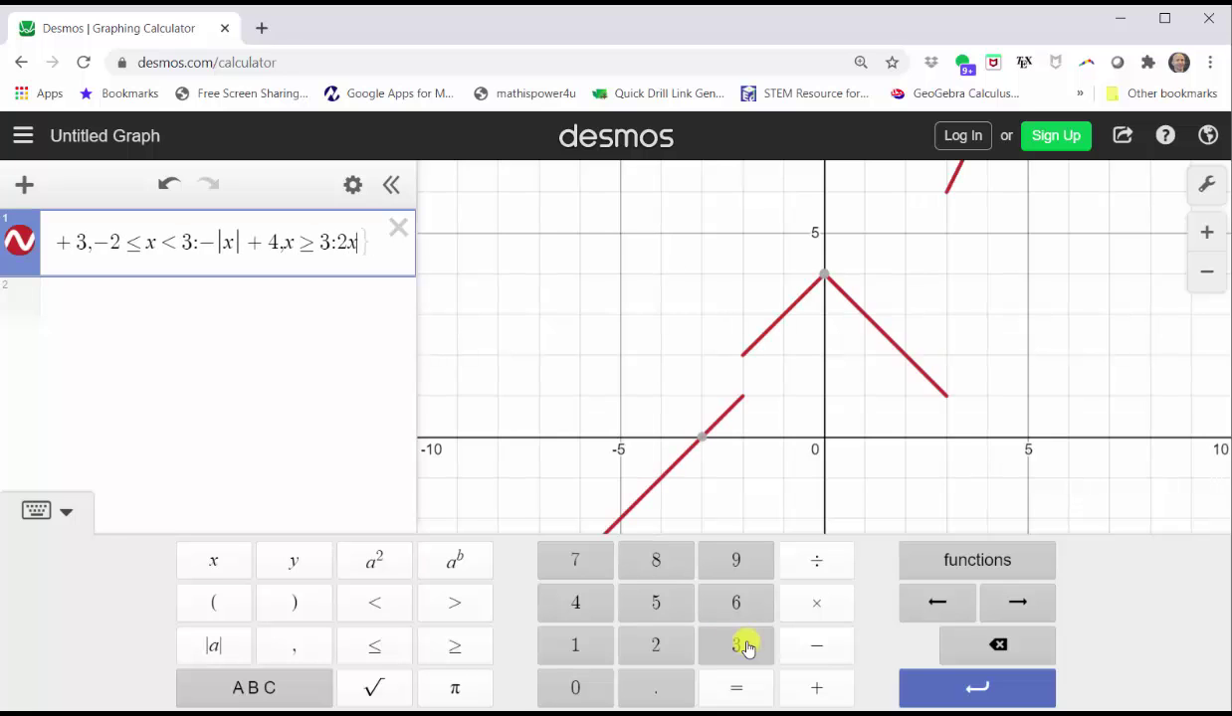
key("Return")
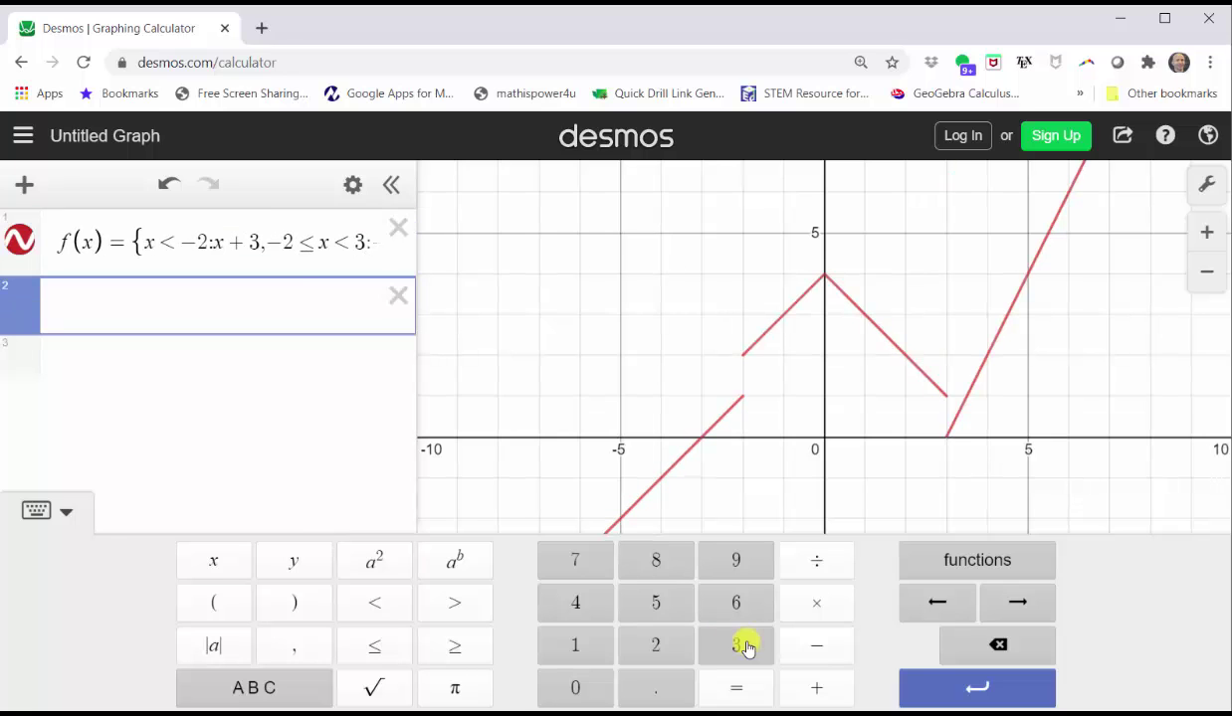
- Hide the keypad and pan the graph so all three pieces are fully visible
left_click(35, 510)
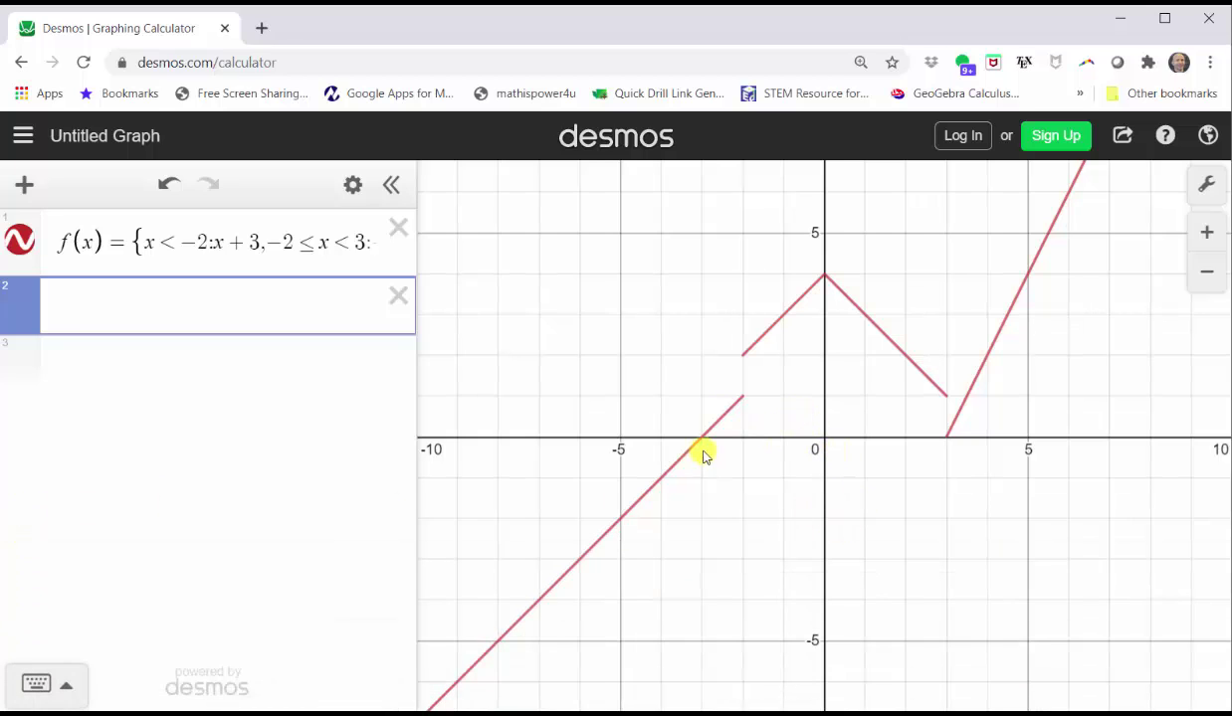
left_click_drag(768, 494, 721, 512)
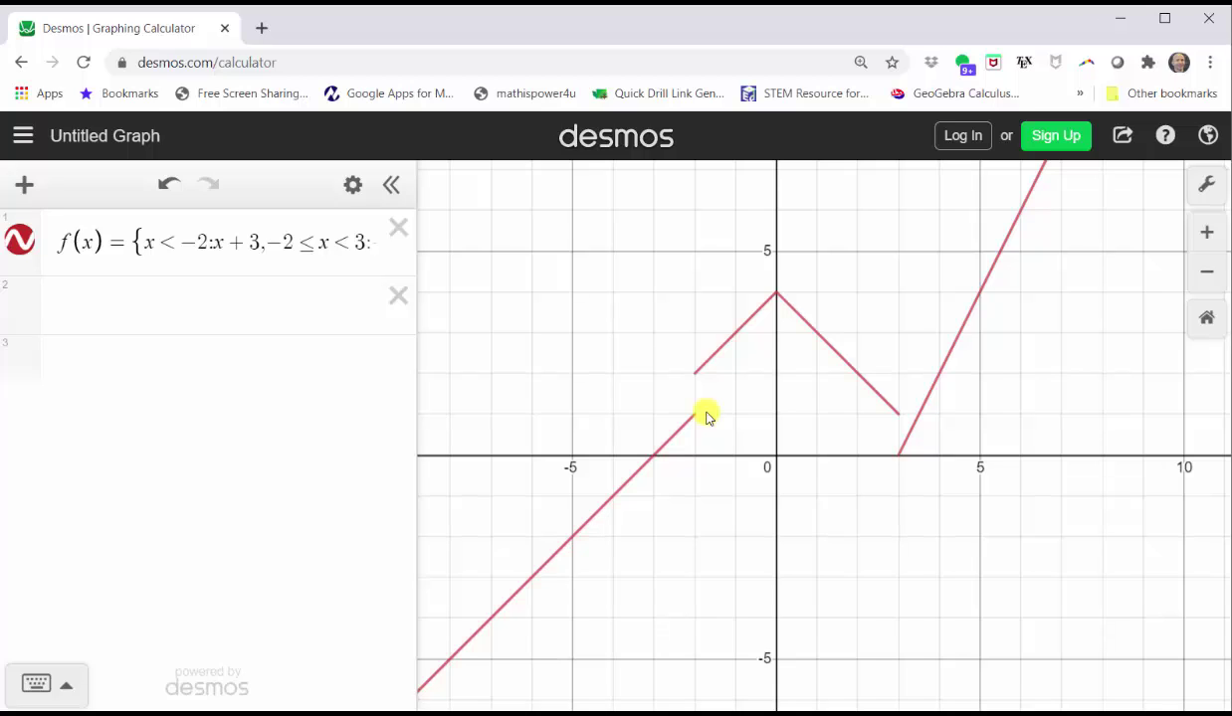
left_click(210, 243)
type(":")
- Plot the point (−2, 1) as a red open circle
left_click(191, 305)
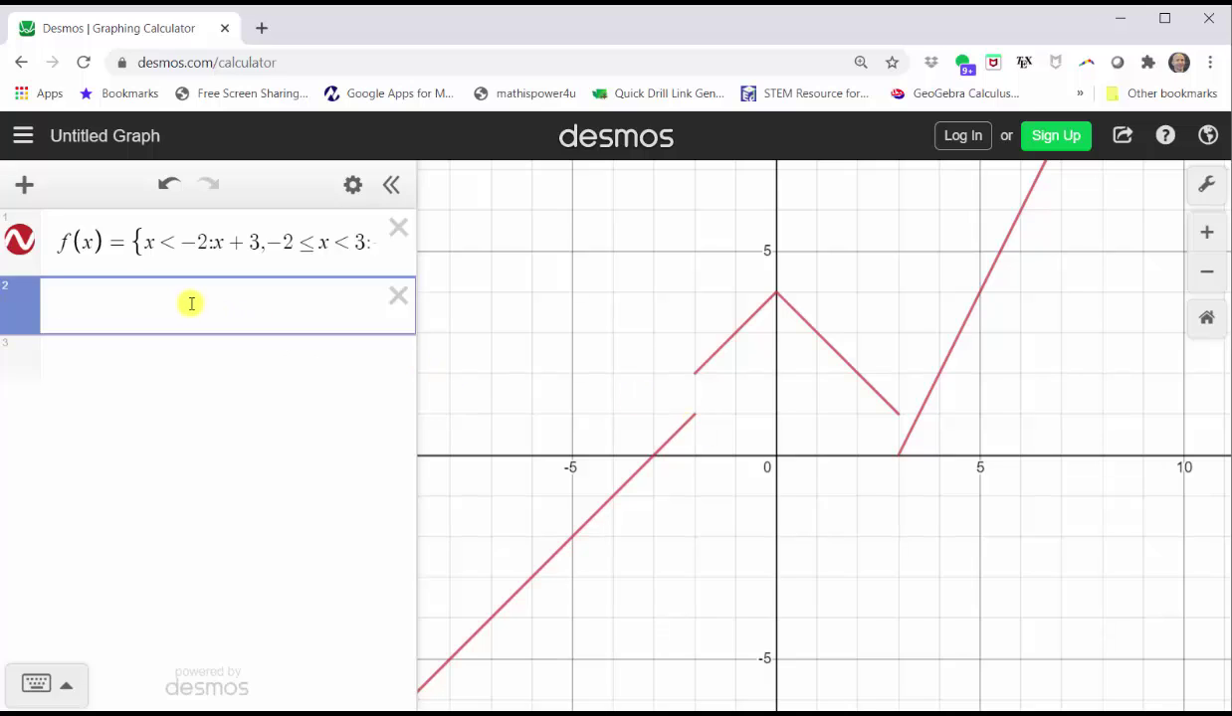
type("(-2,")
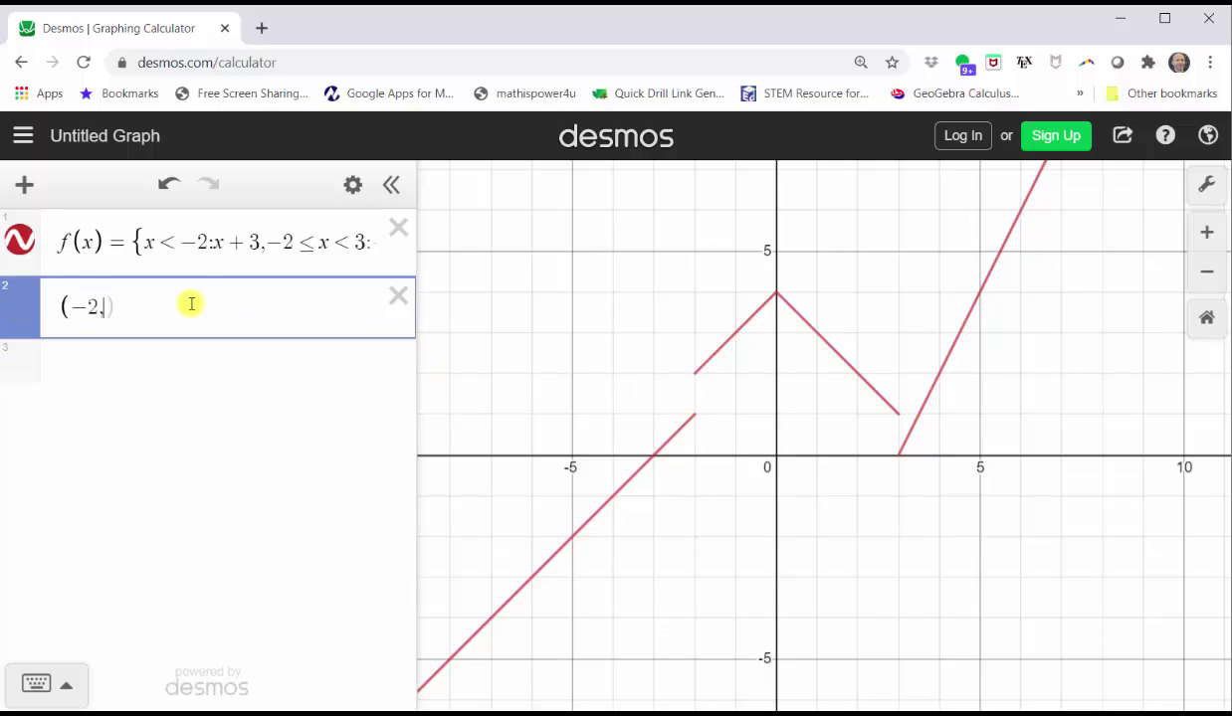
type("1)")
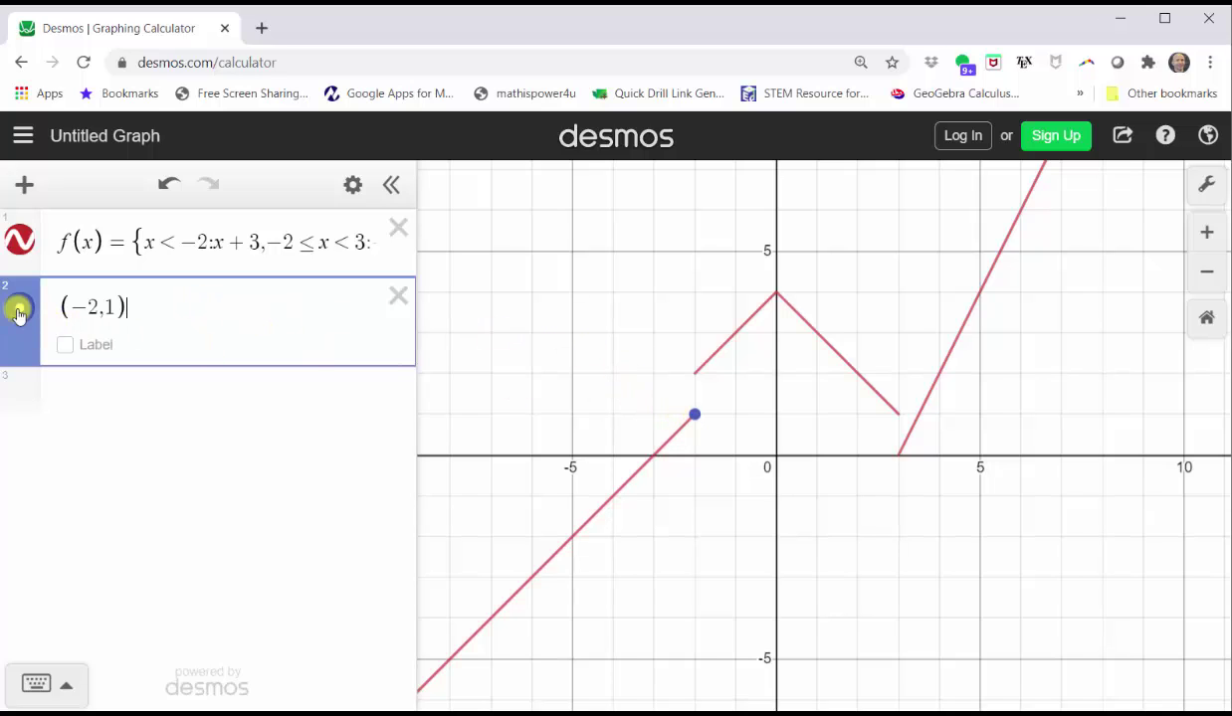
left_click(19, 312)
left_click(107, 308)
left_click(194, 310)
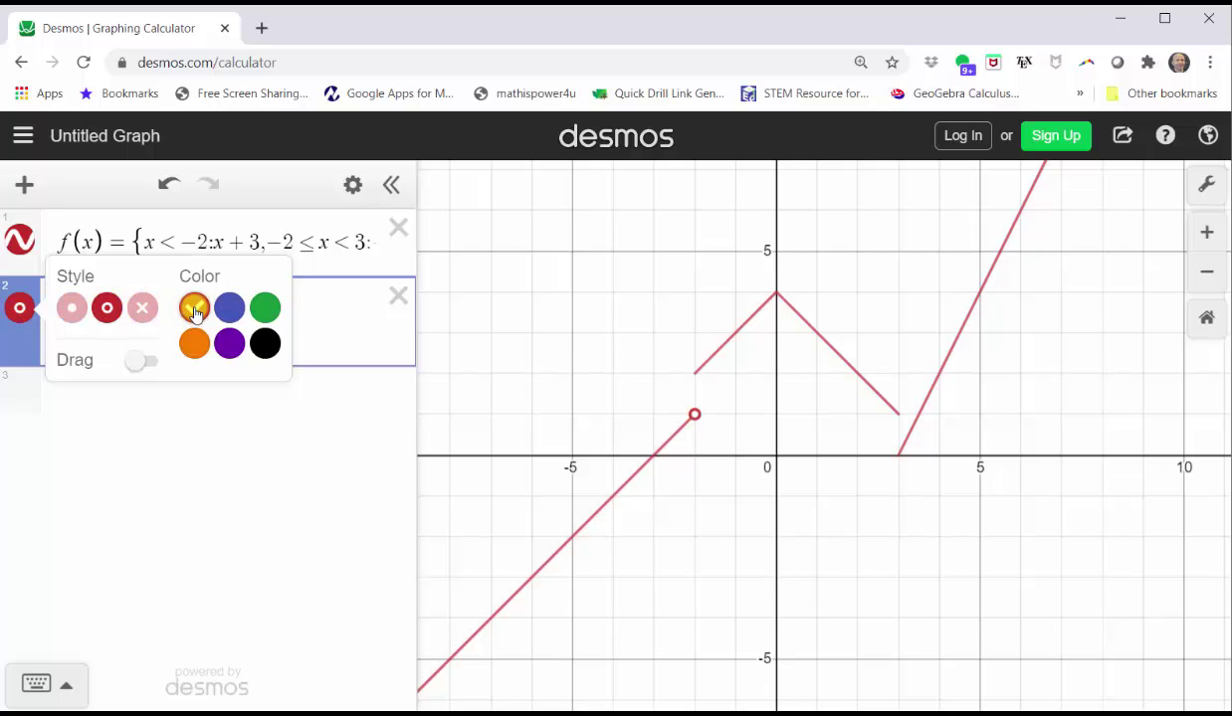
left_click(311, 313)
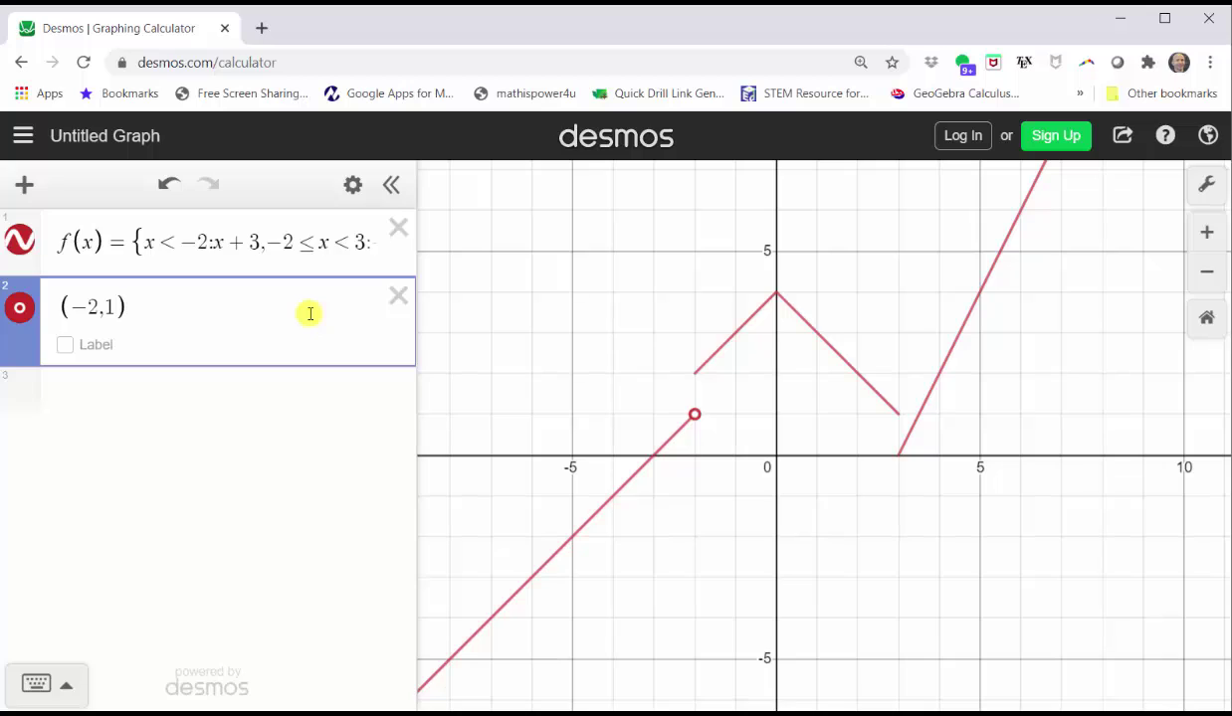
key("Up")
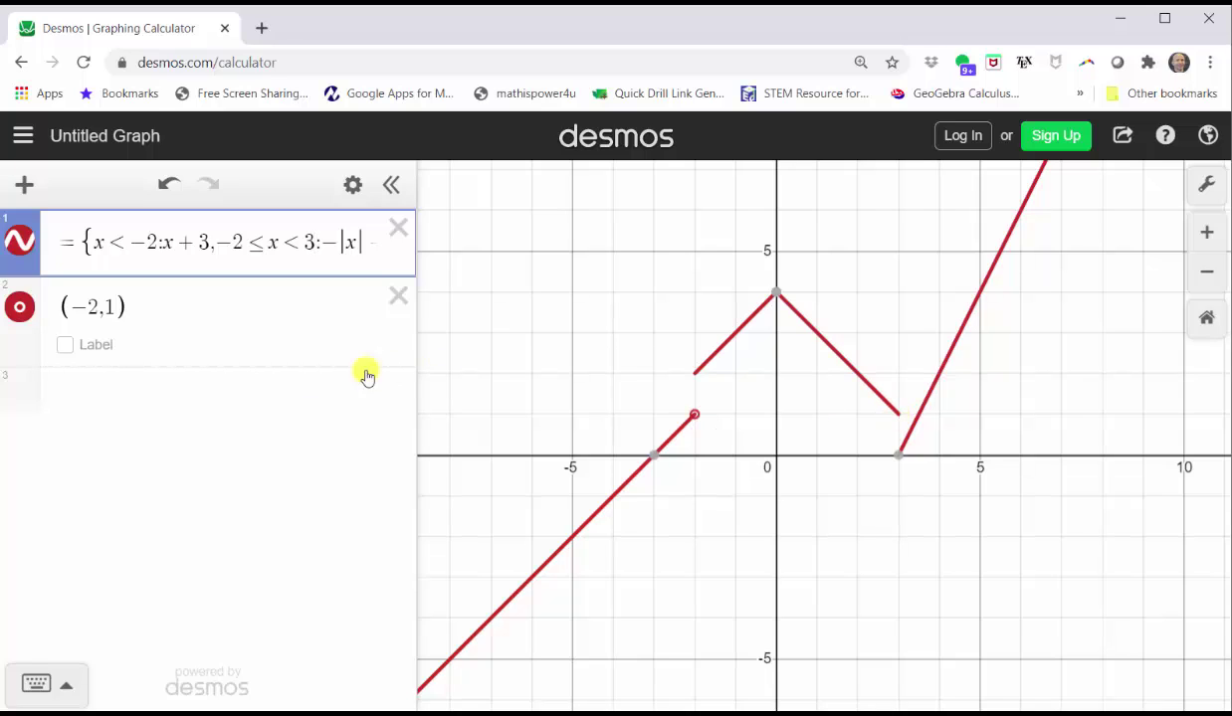
- Plot the point (−2, 2) as a filled red dot
left_click(109, 398)
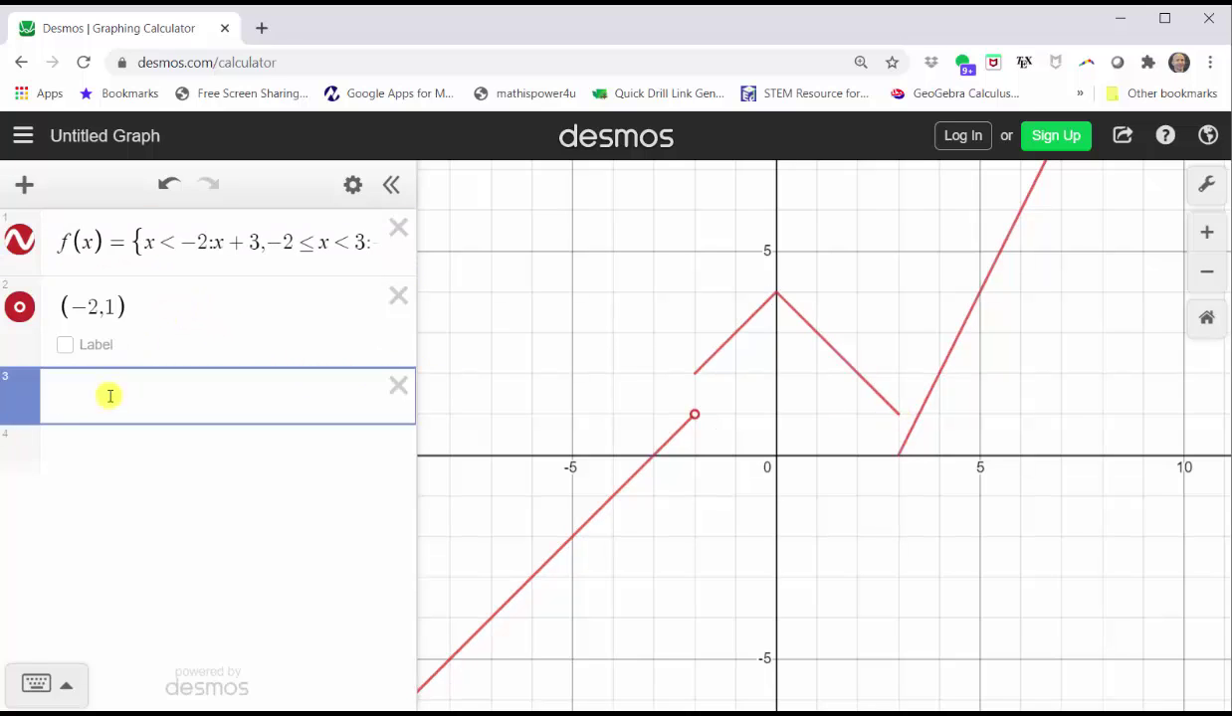
type("(-2,")
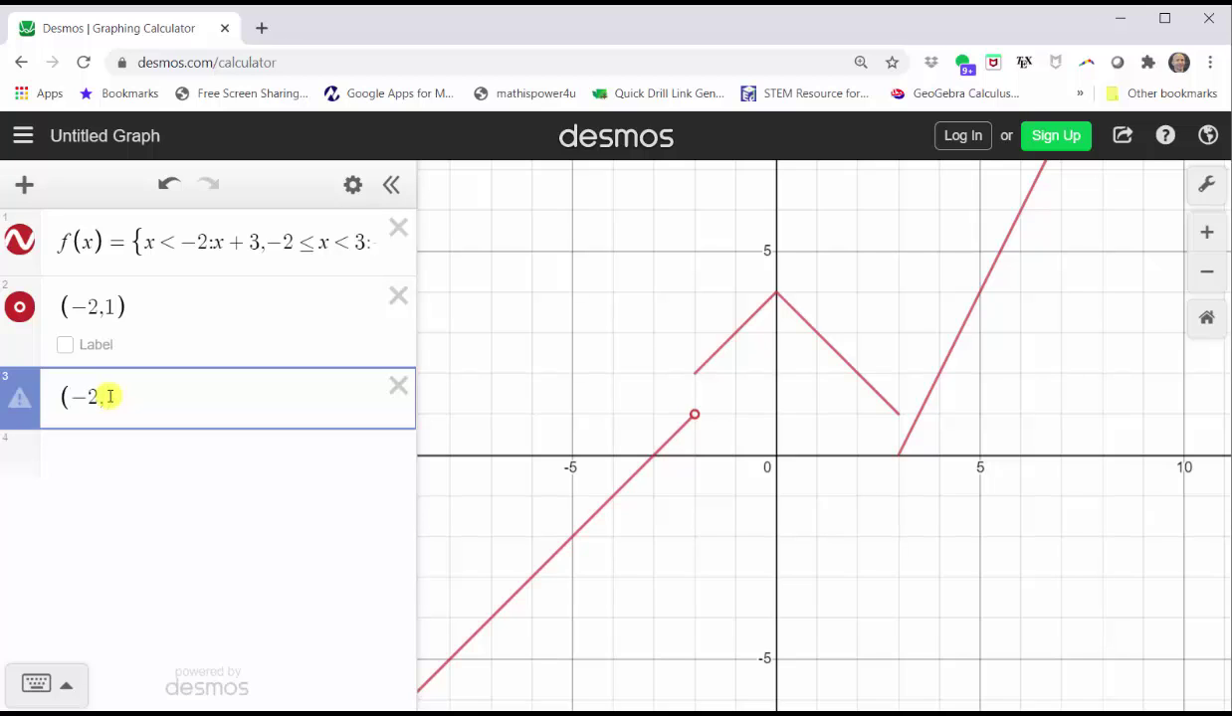
type("2")
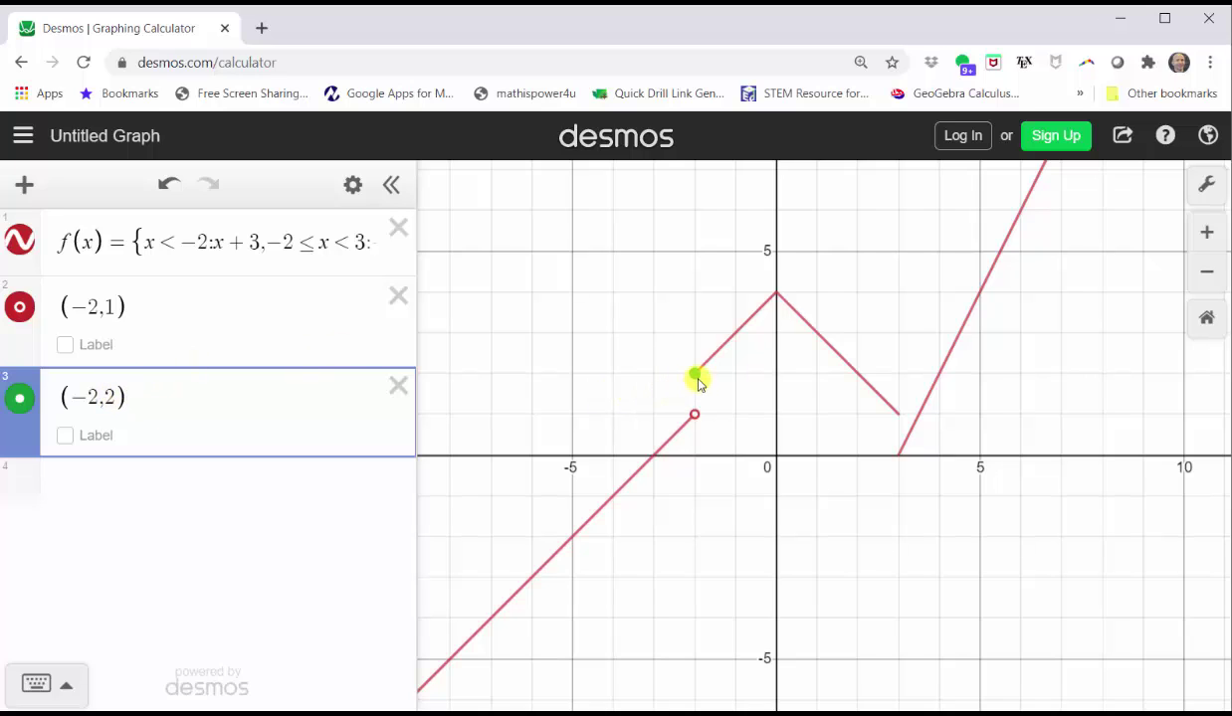
left_click(24, 398)
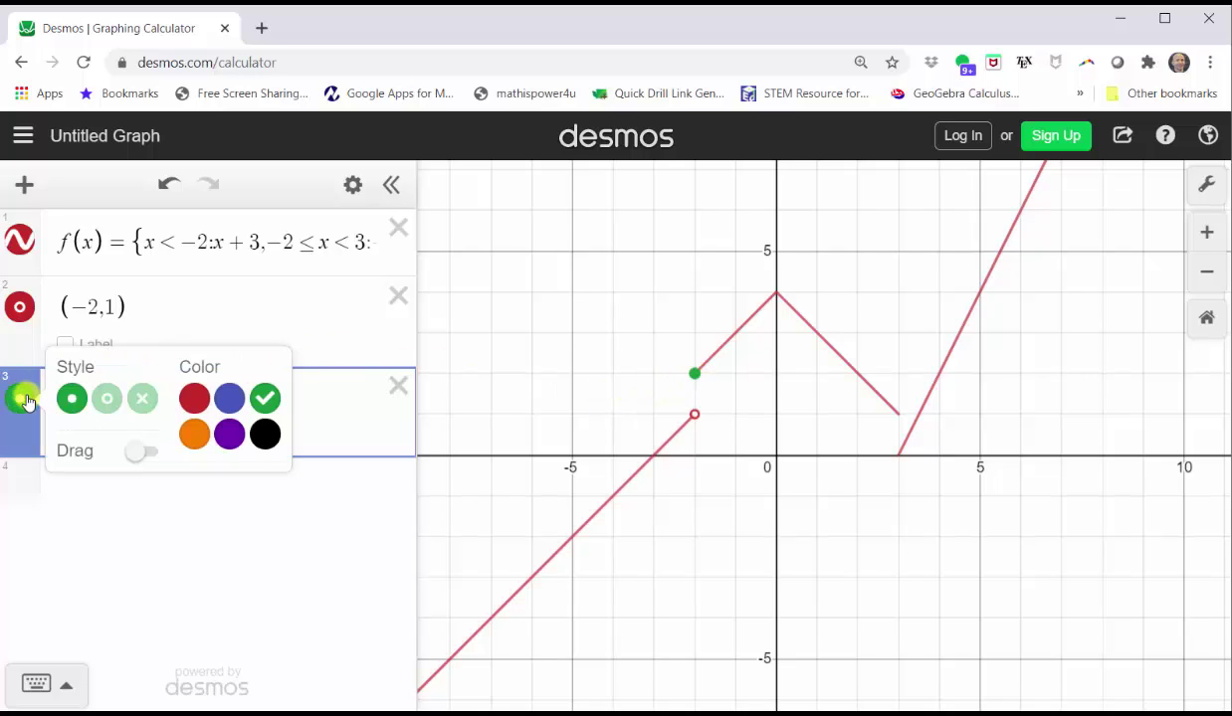
left_click(193, 399)
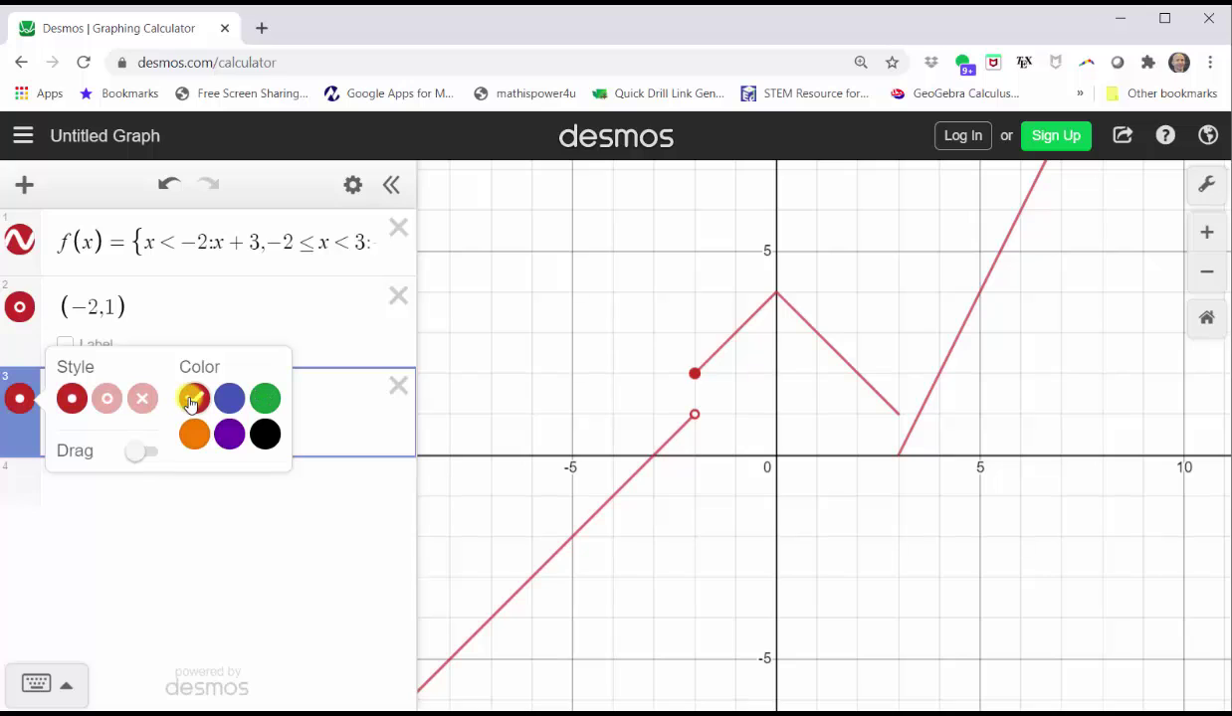
left_click(306, 407)
left_click(141, 489)
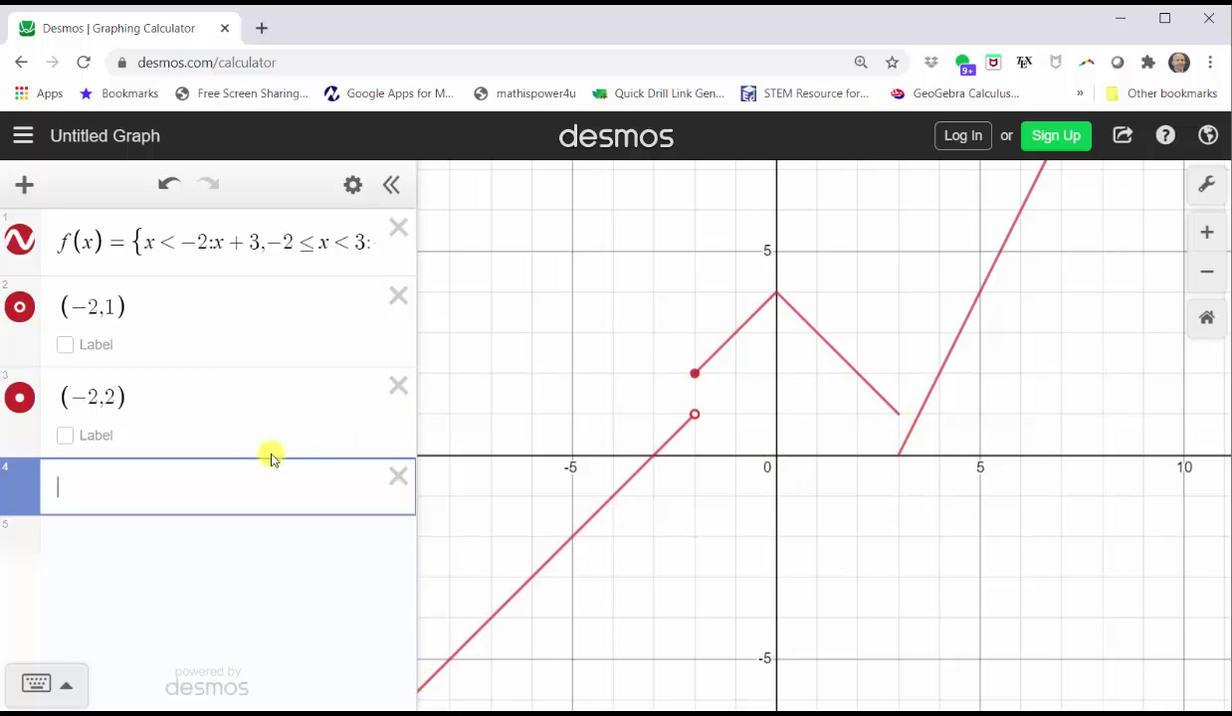
- Plot the point (3, 1) as a red open circle
type("(3,1)")
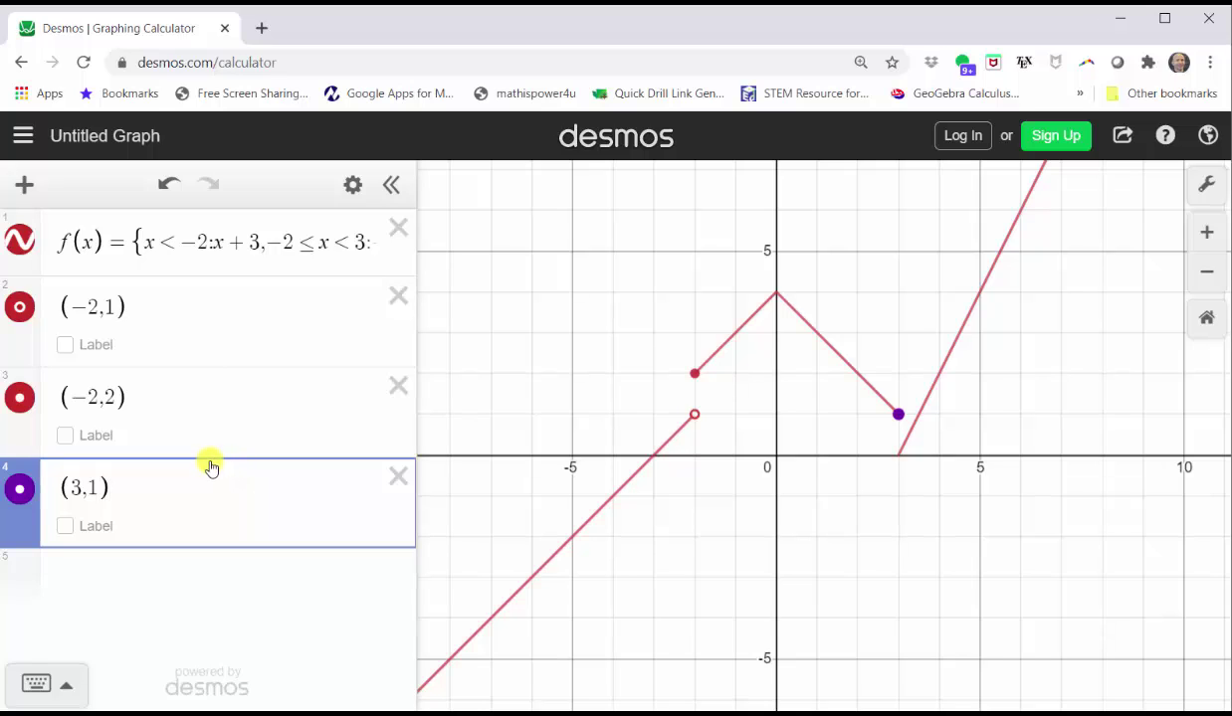
left_click(20, 490)
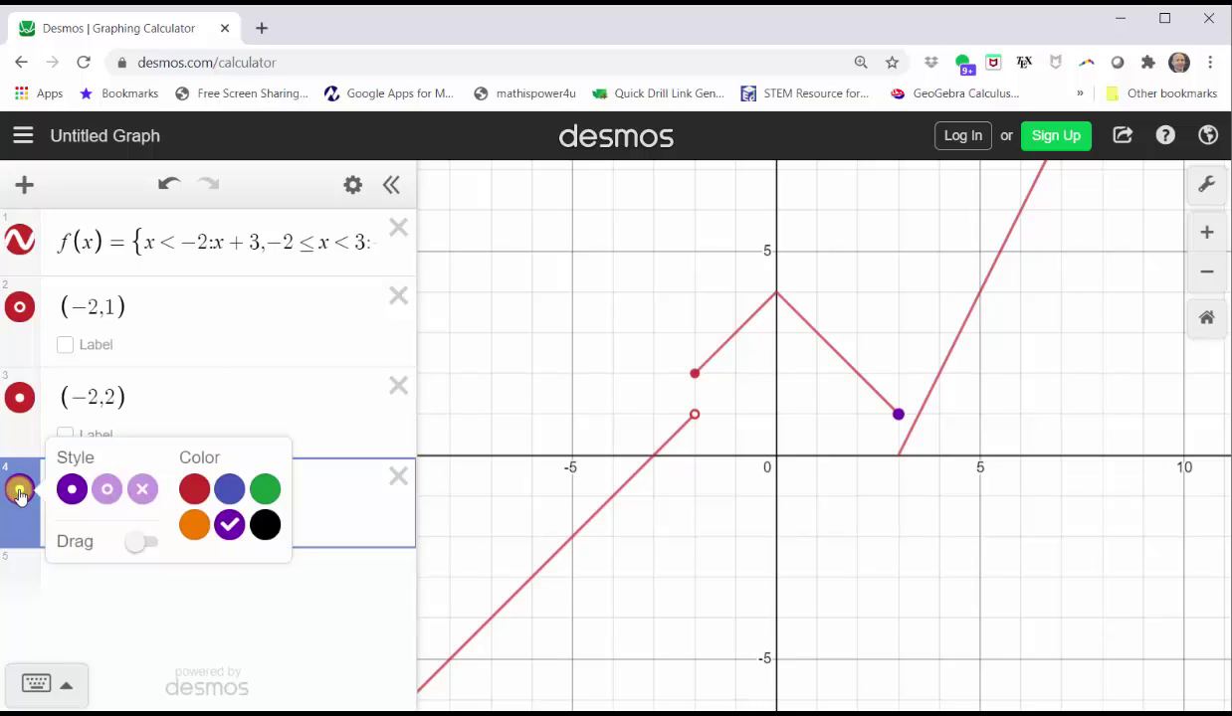
left_click(107, 489)
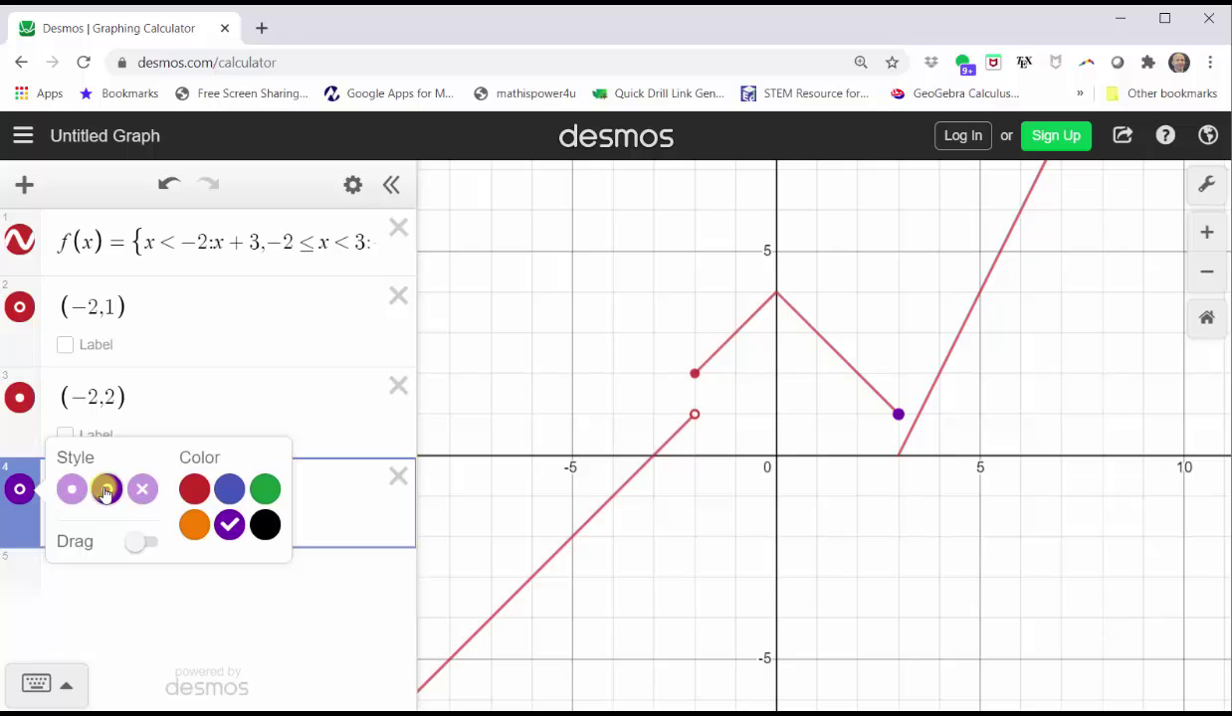
left_click(193, 490)
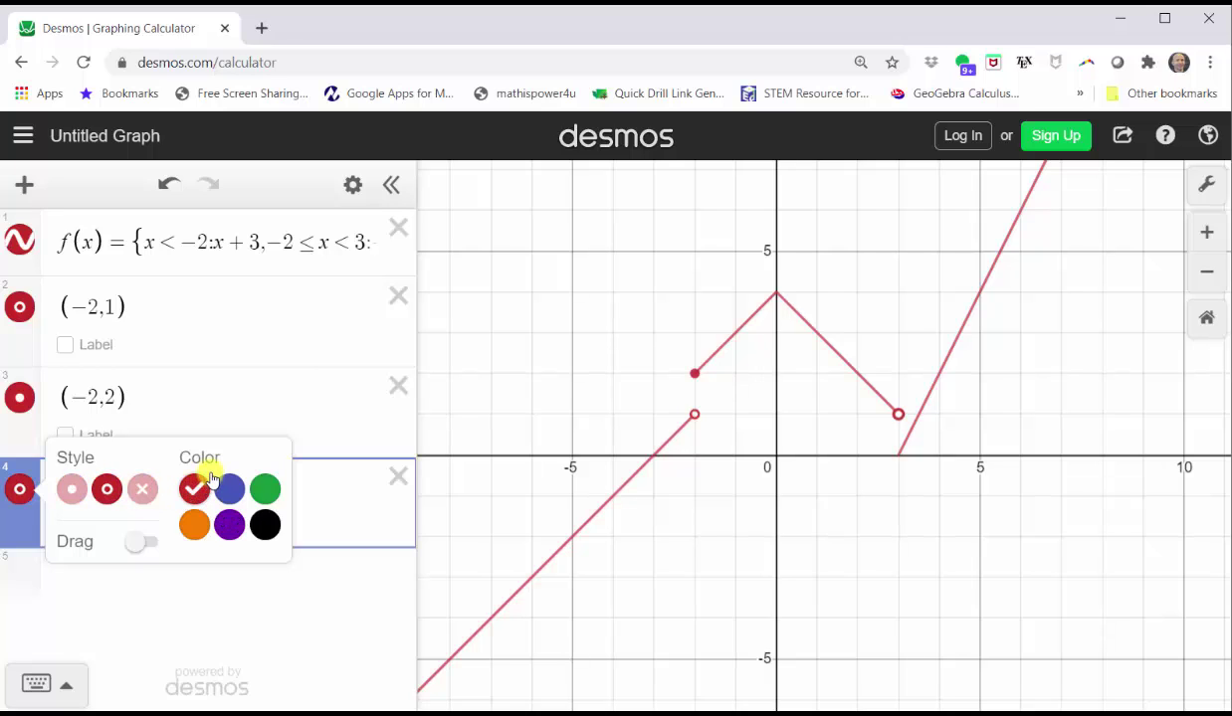
- Review the function definition and mark the curve's point at (3, 0)
left_click(291, 242)
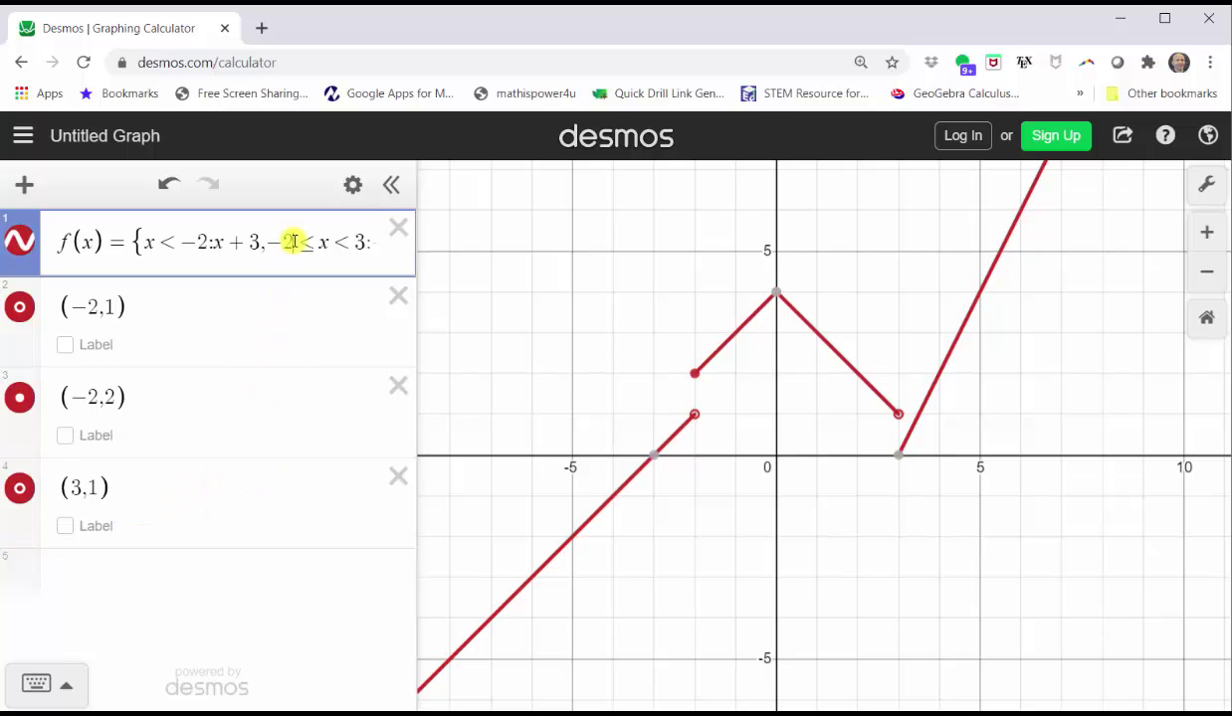
key("Right")
key("Right")
key("Right")
key("Right")
key("Right")
key("Right")
key("Right")
key("Right")
key("Right")
key("Right")
key("Right")
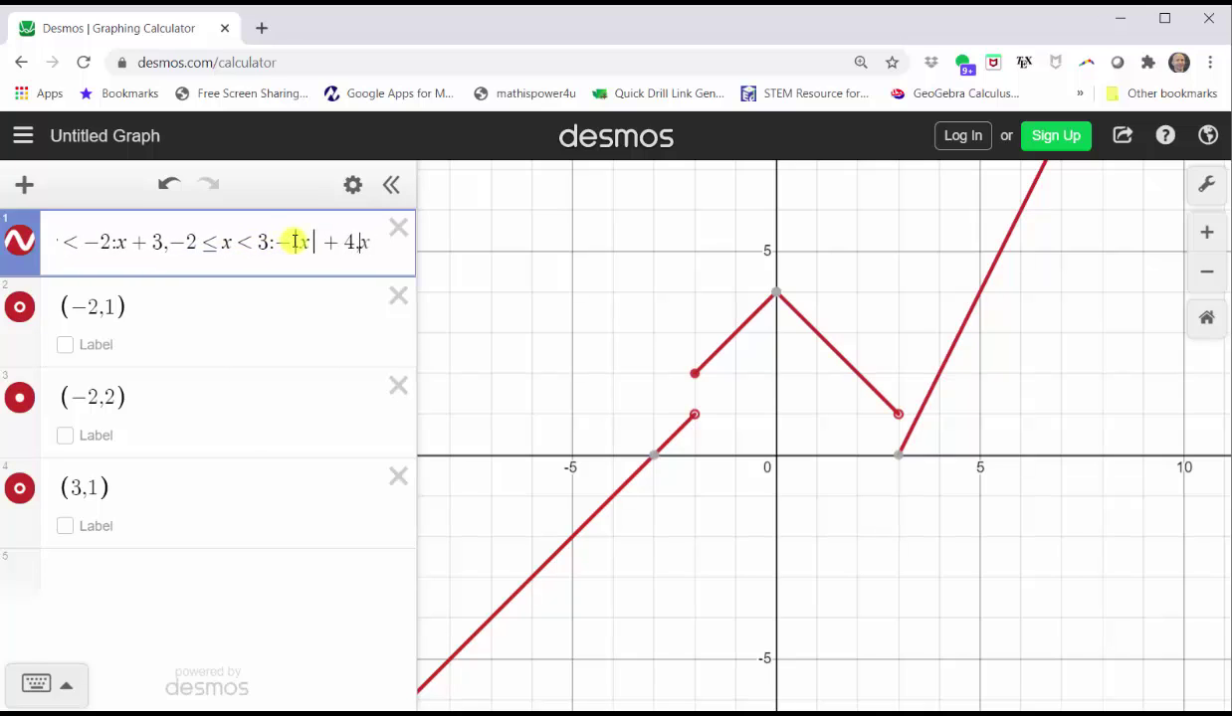
key("Right")
key("Right")
key("Right")
key("Right")
key("Right")
key("Right")
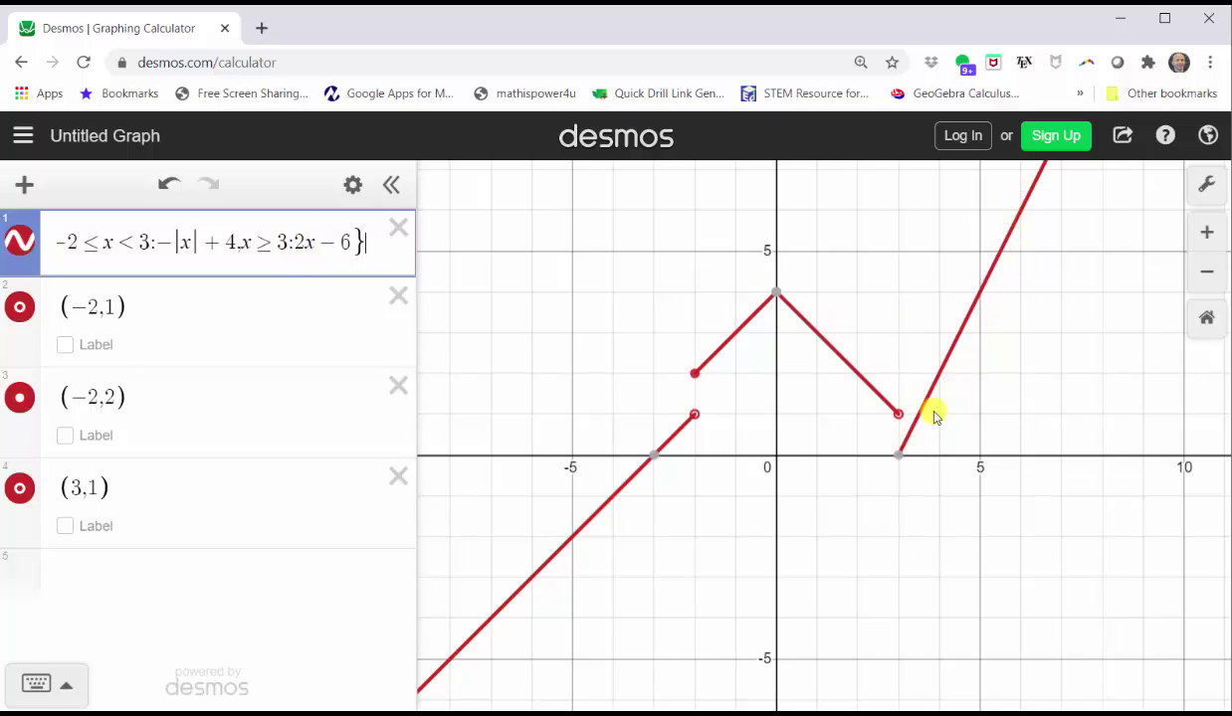
mouse_move(904, 461)
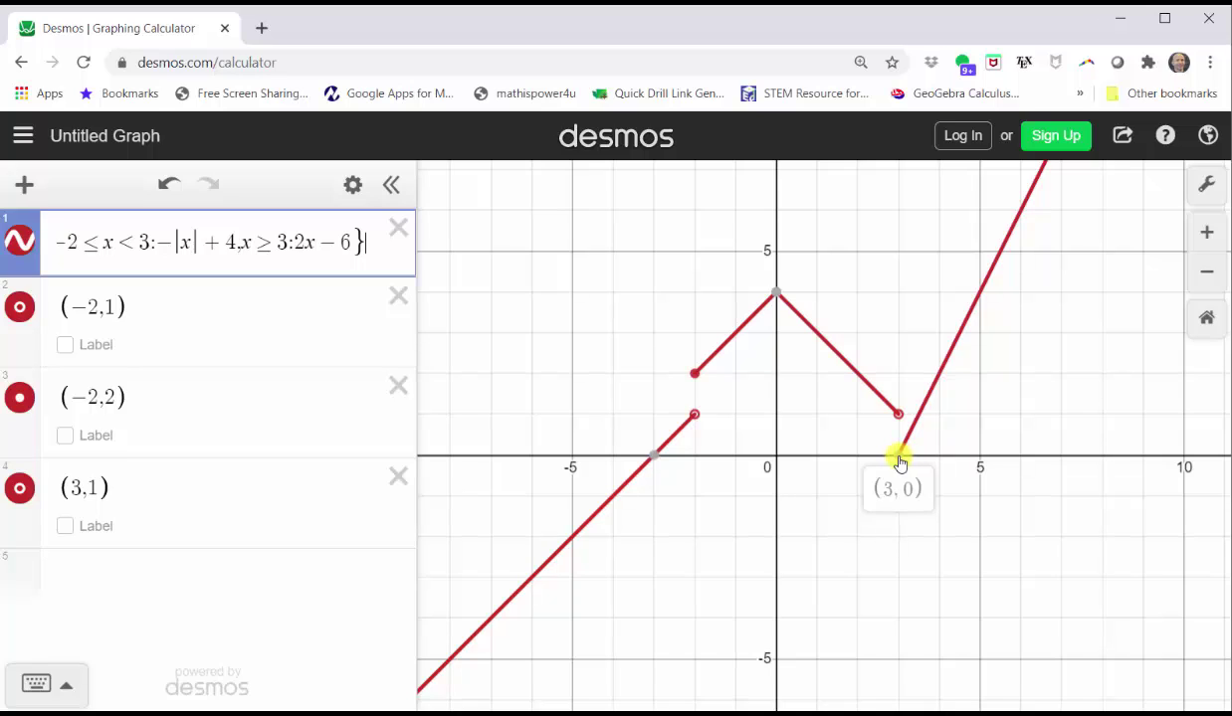
left_click(900, 461)
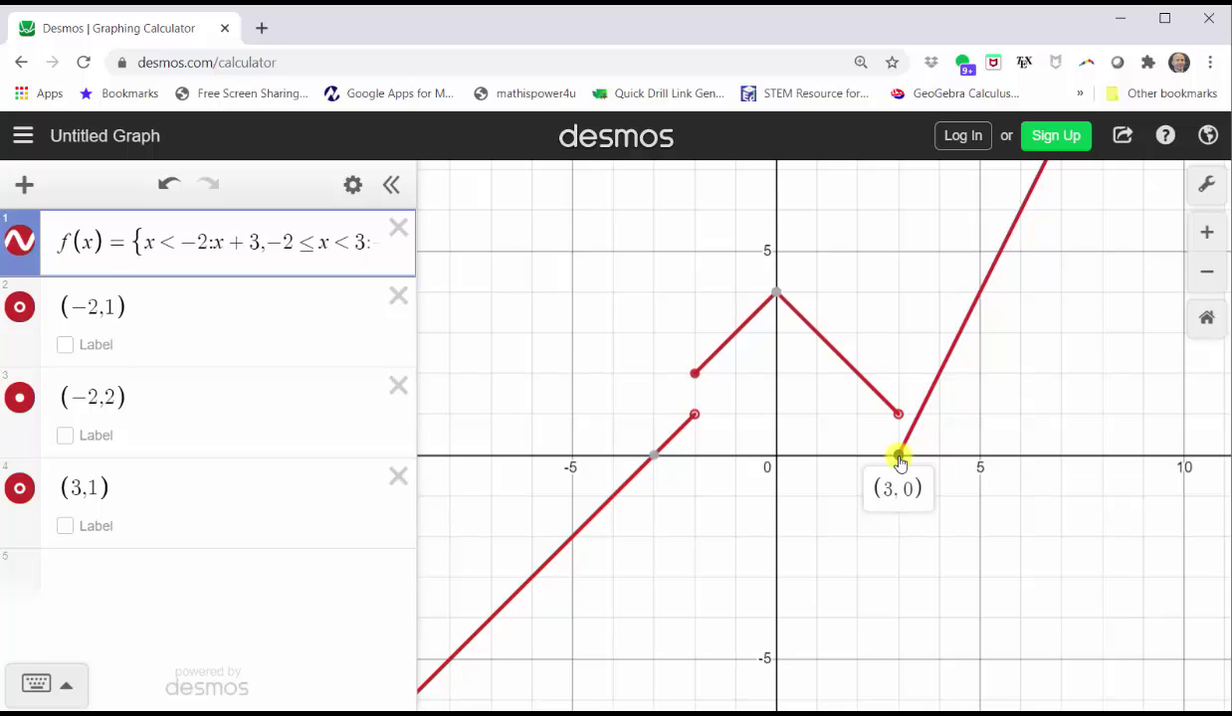
left_click(175, 563)
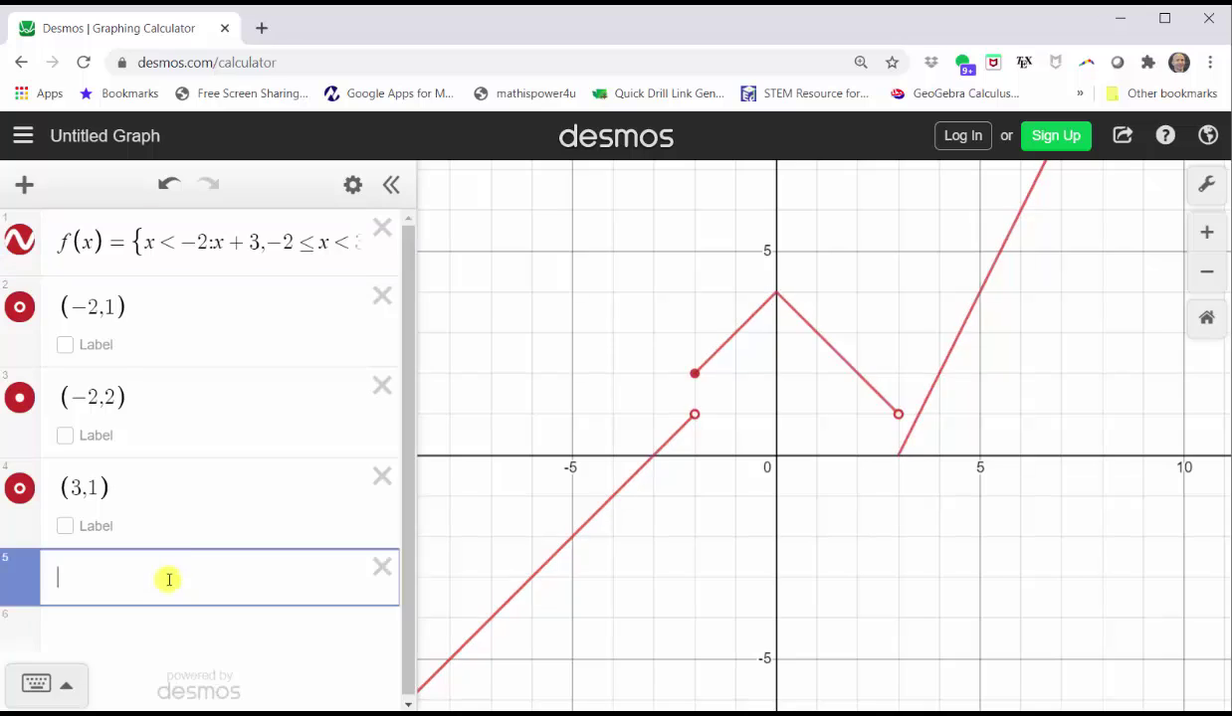
- Plot (3, 0) as a filled red dot and trace the curve to check coordinates
type("(3,0)")
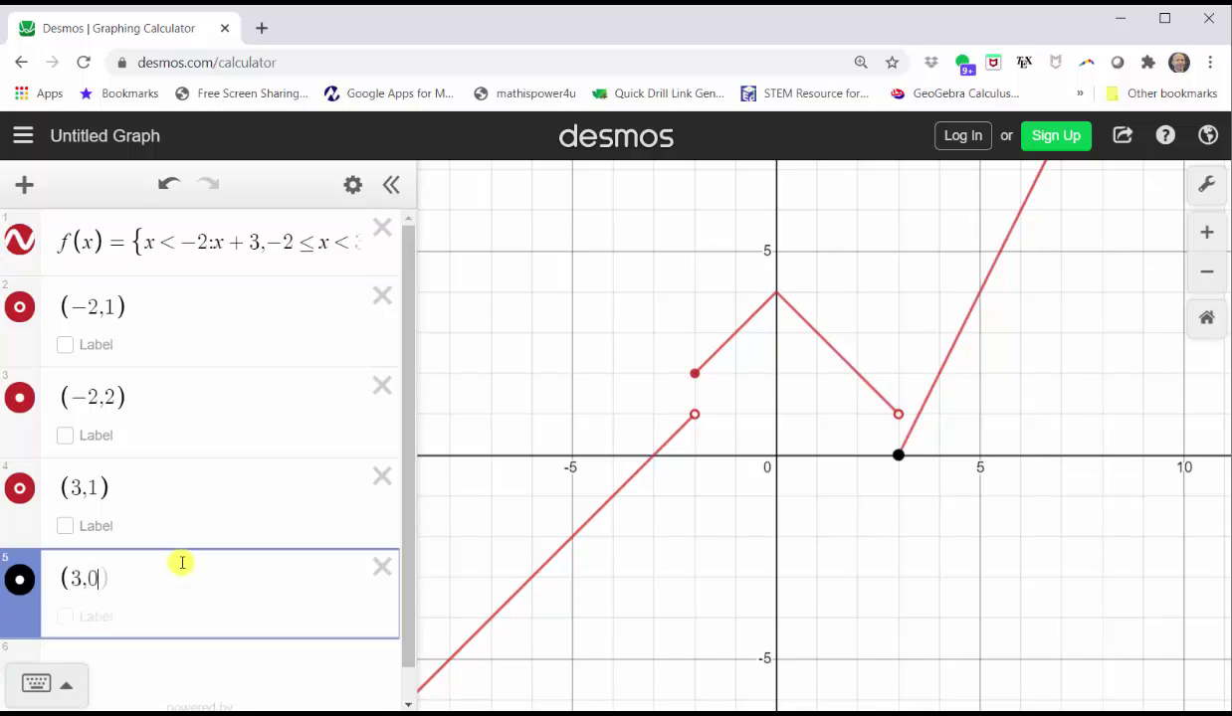
left_click(19, 581)
left_click(195, 582)
left_click(591, 466)
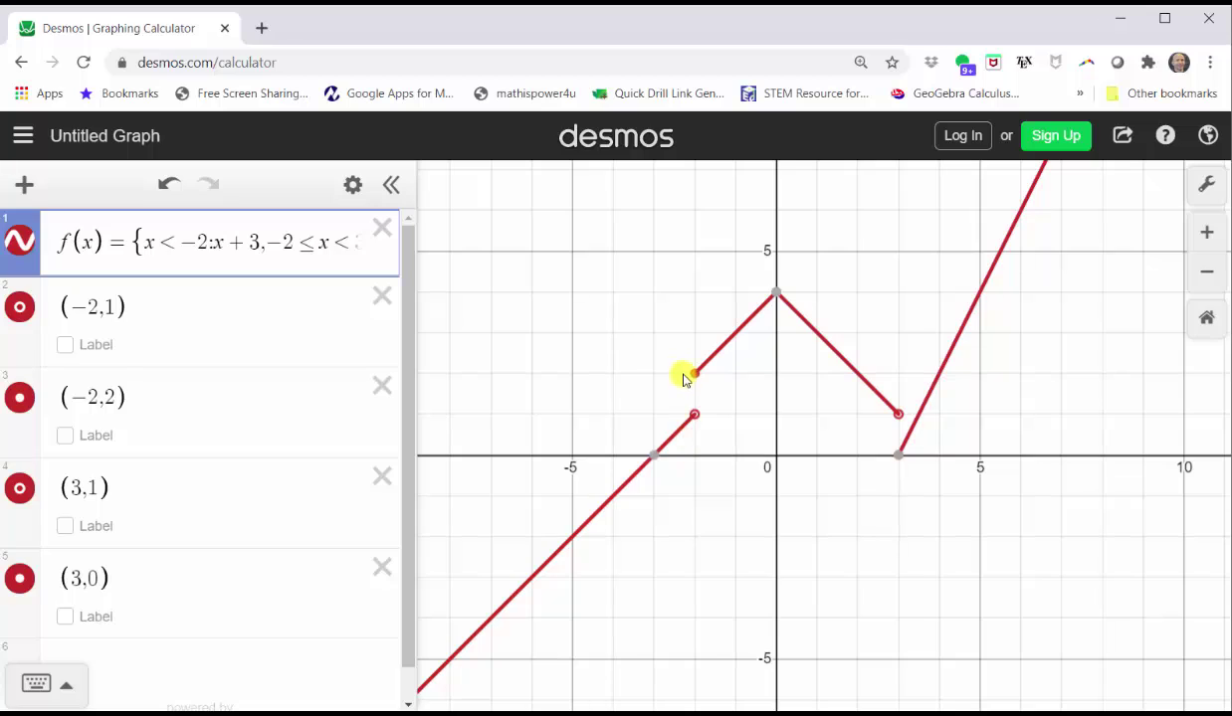
left_click(555, 561)
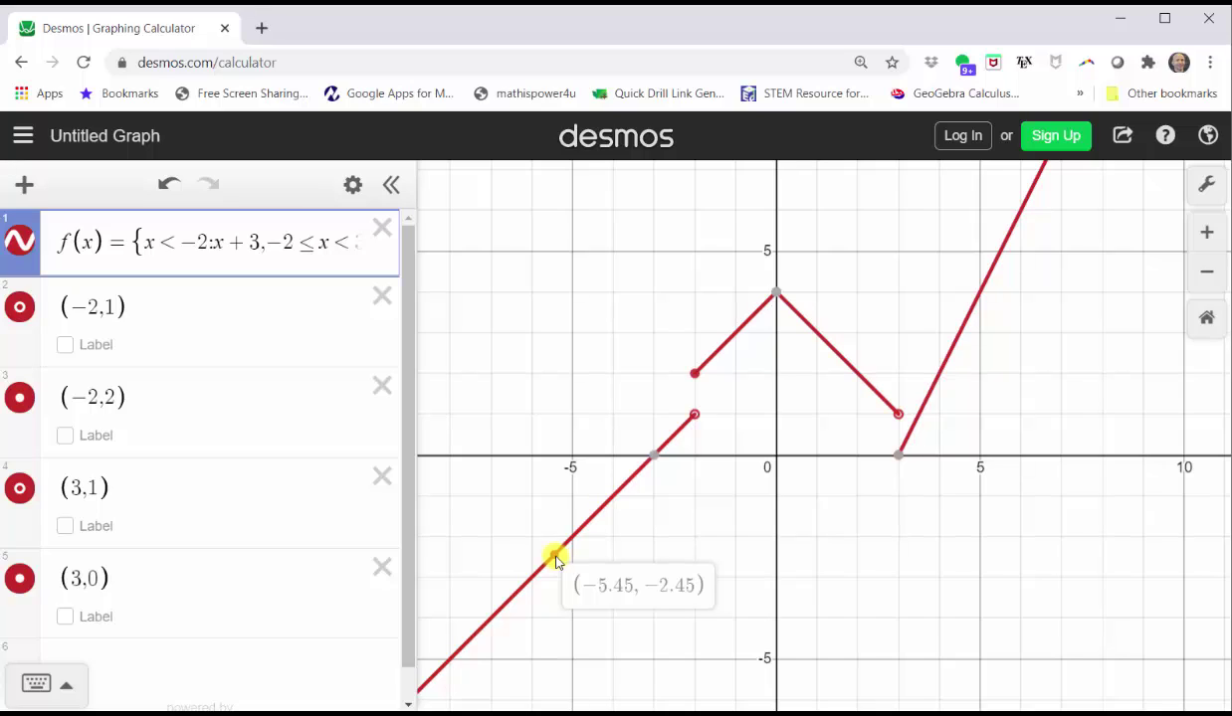
mouse_move(555, 561)
left_mouse_down()
mouse_move(694, 418)
mouse_move(697, 383)
left_mouse_up()
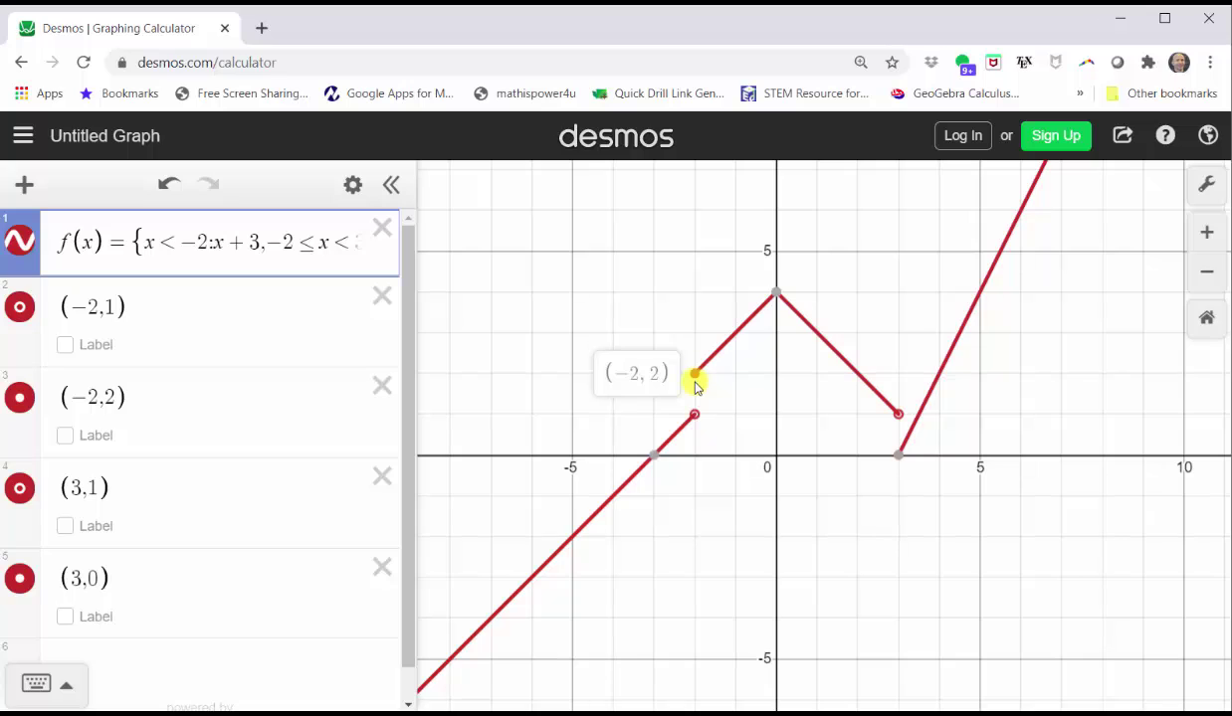
mouse_move(697, 385)
left_mouse_down()
mouse_move(789, 302)
mouse_move(894, 410)
mouse_move(899, 462)
left_mouse_up()
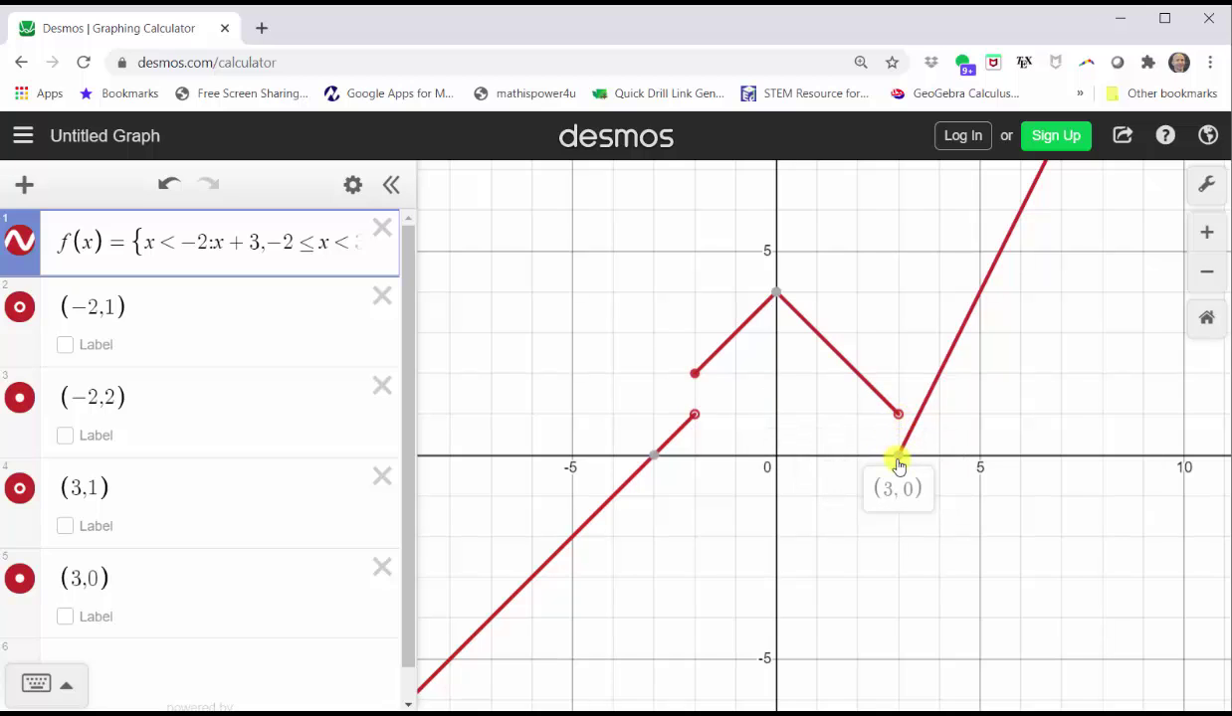